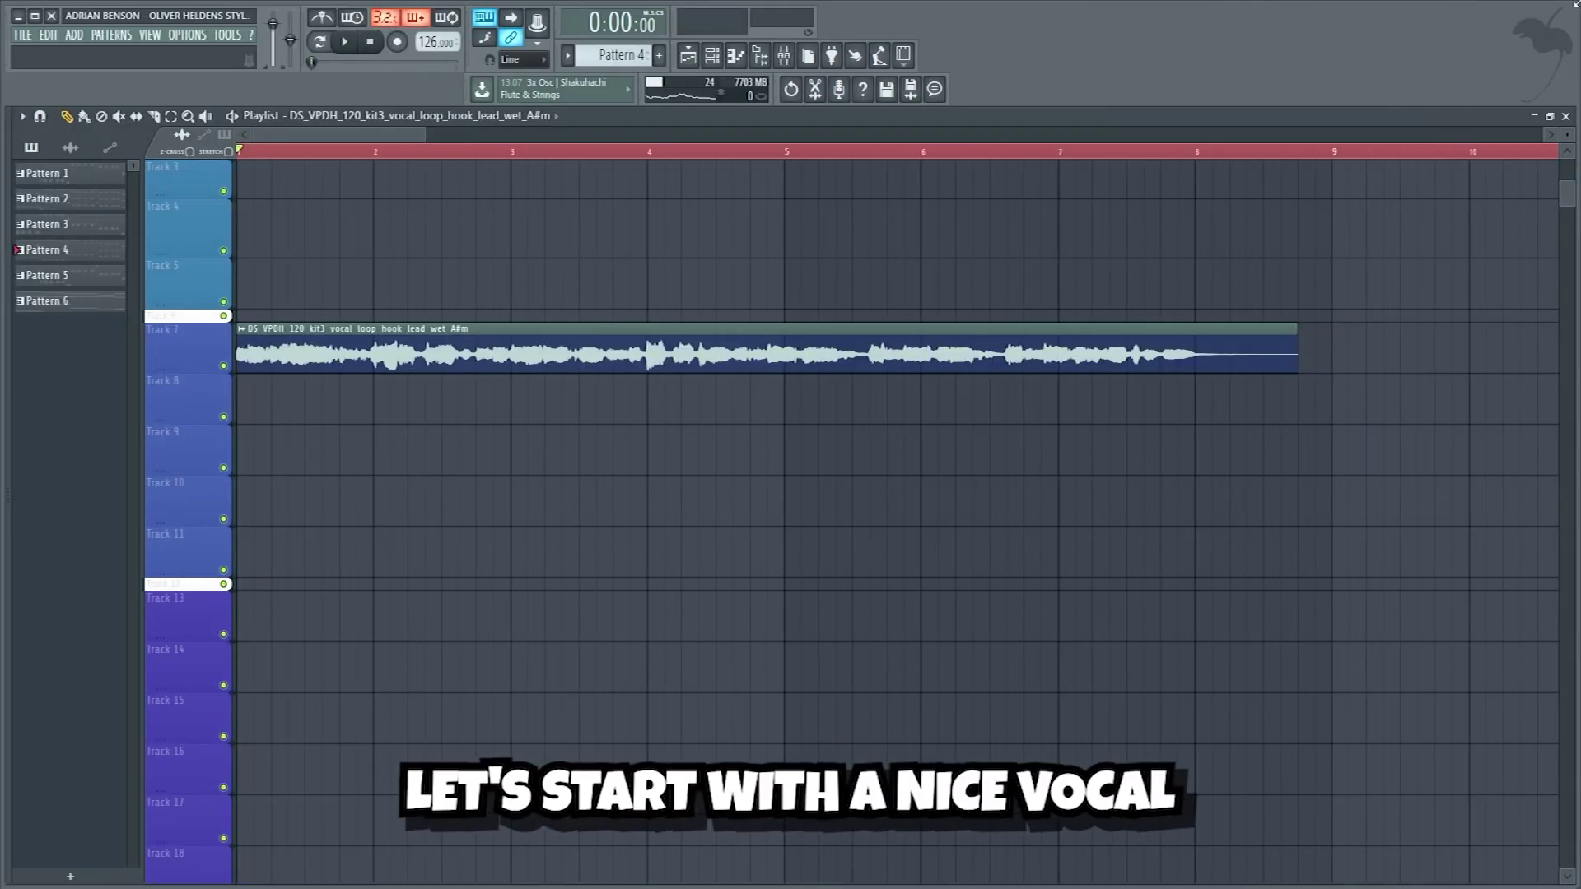
Play the vocal loop, then the second layer alone and the pitched-down third layer alone
key(space)
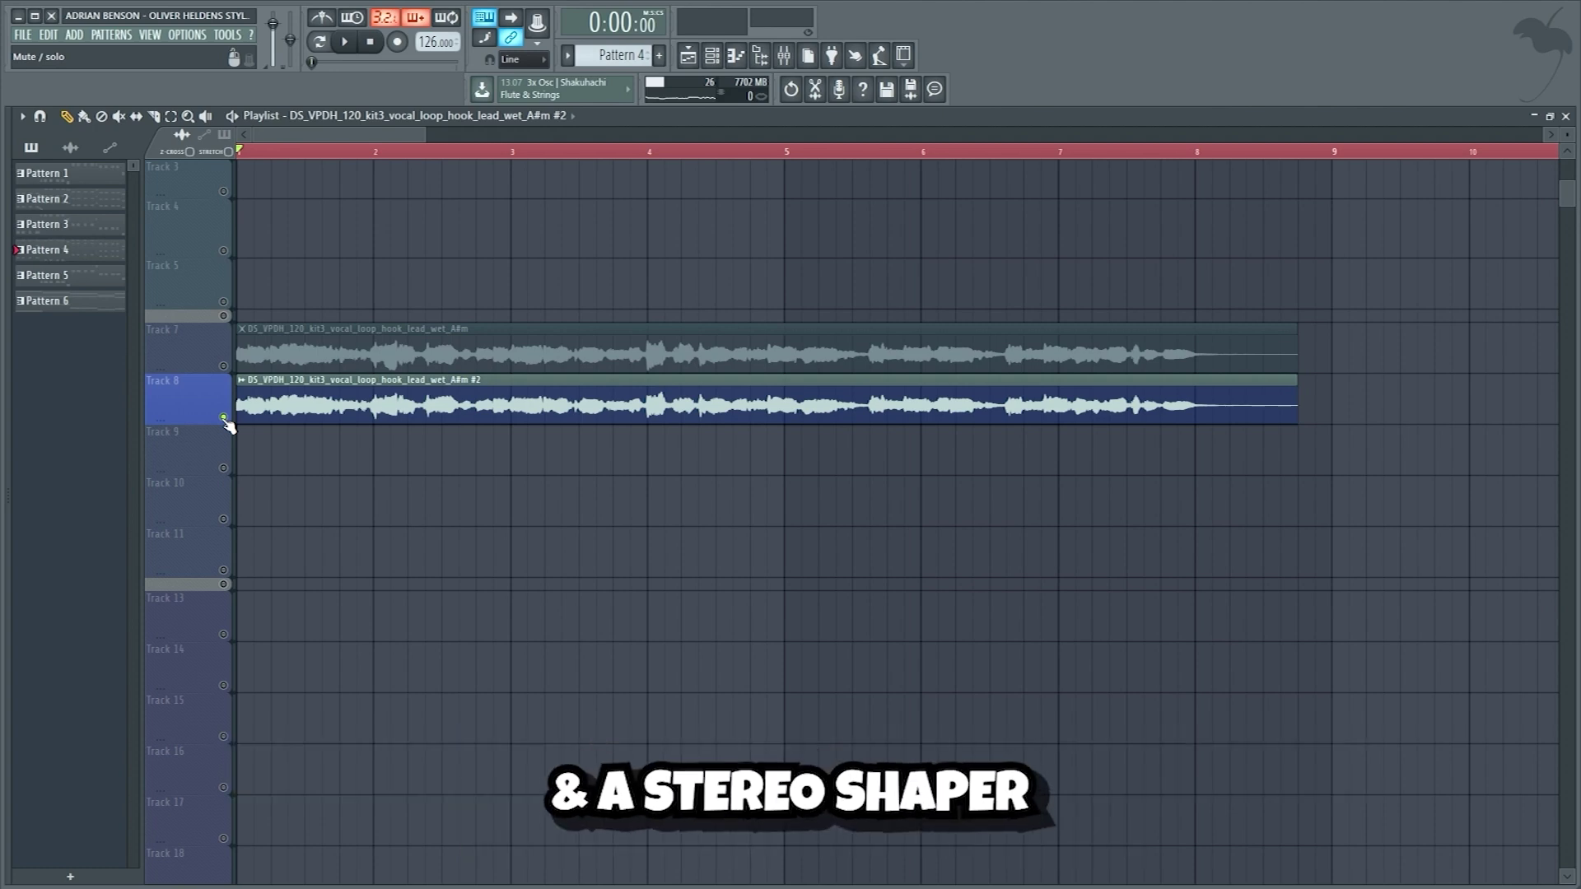
key(space)
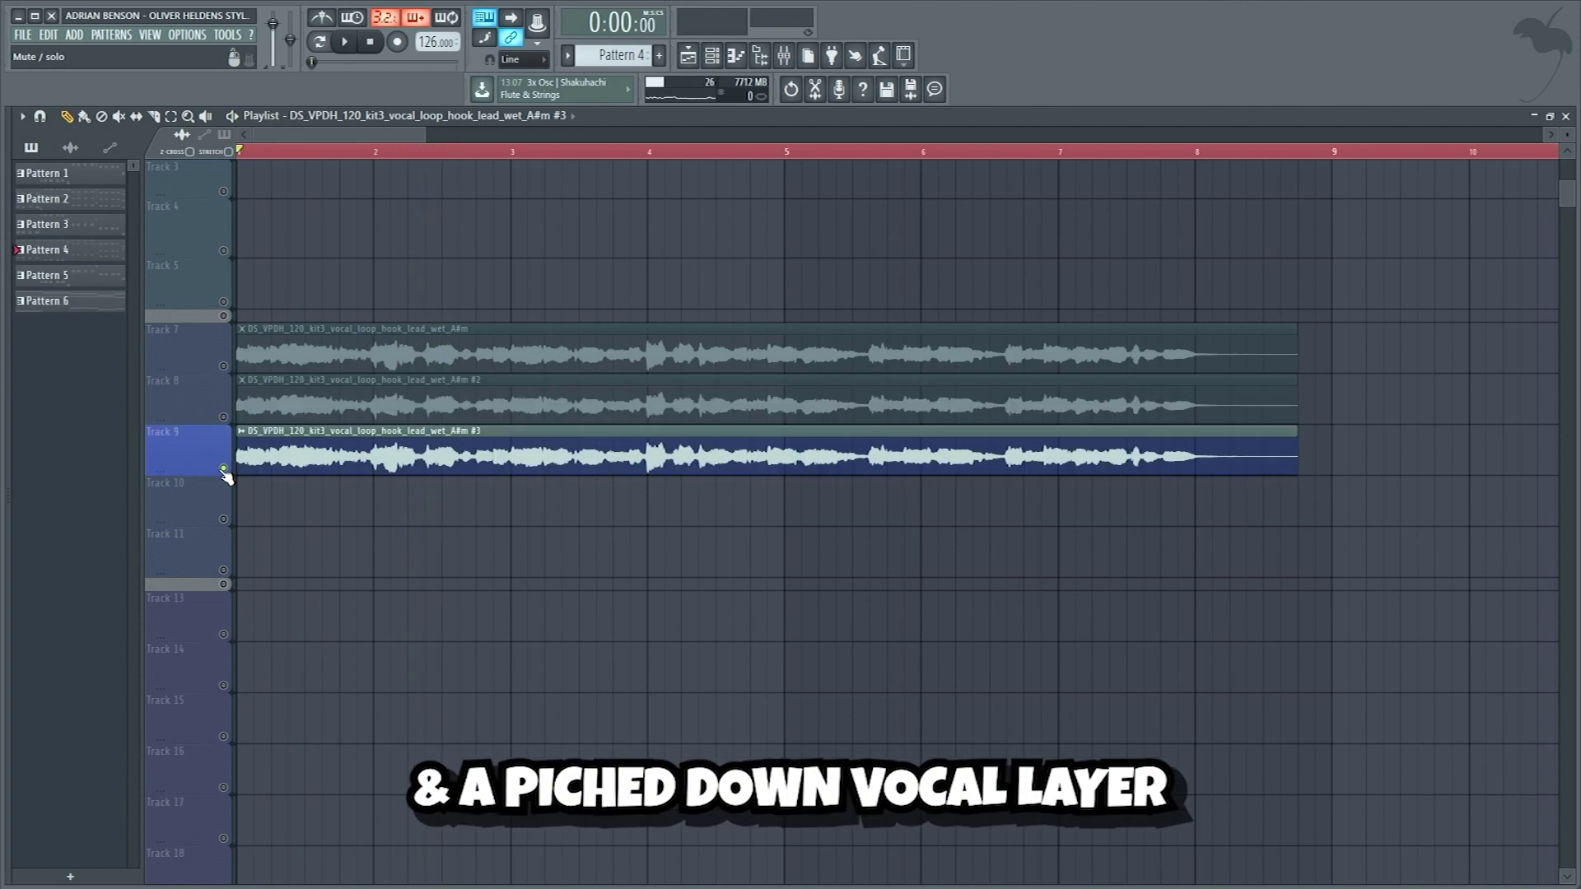
key(space)
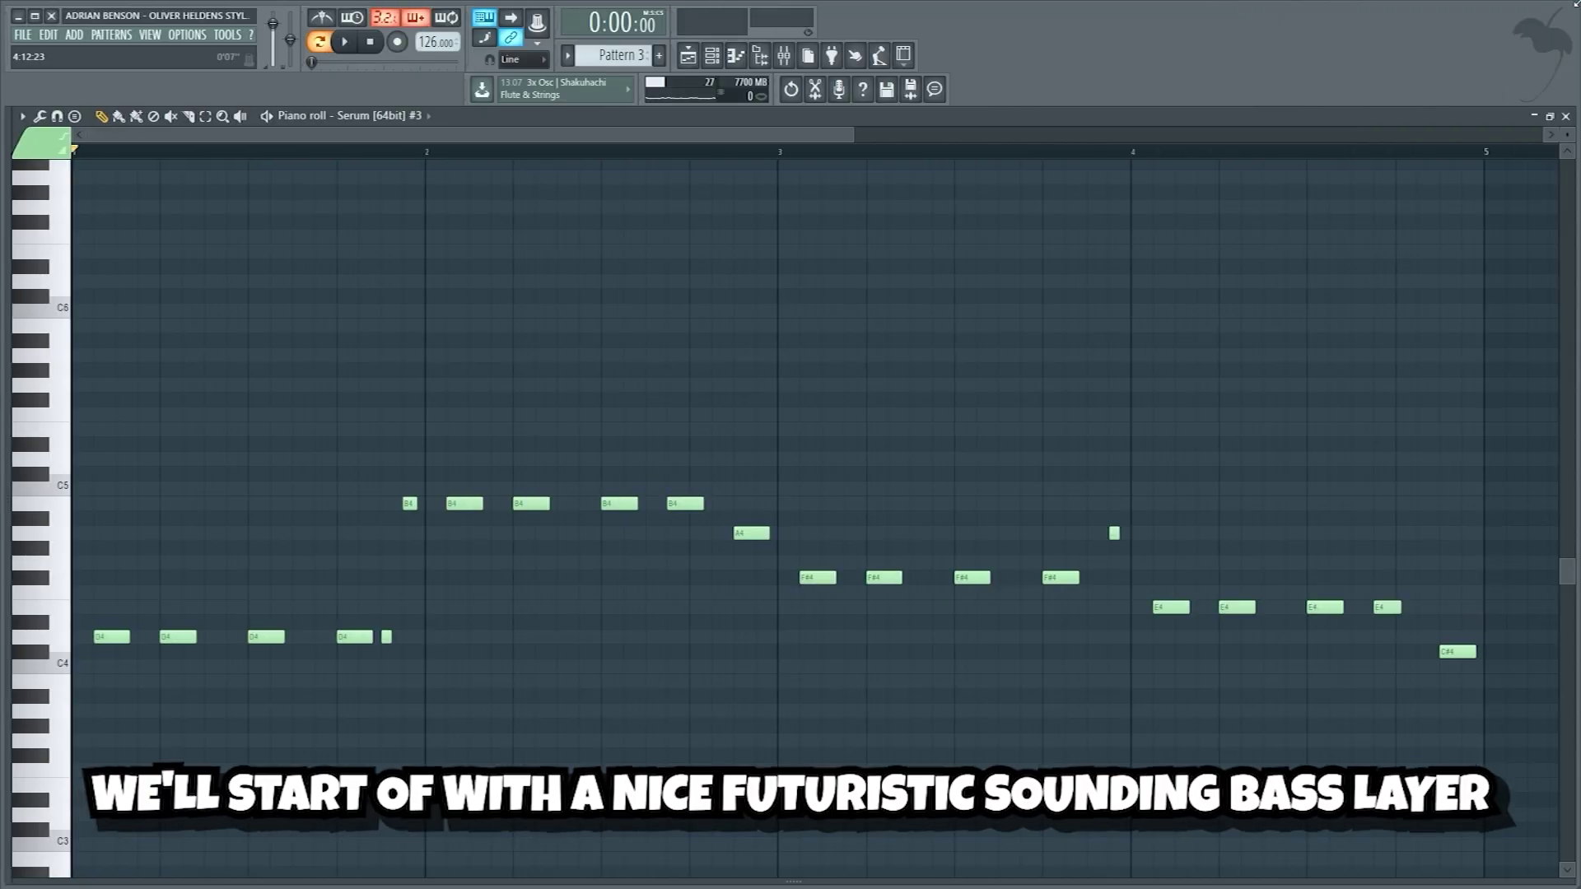
Play the bass melody, then all the bass channels together
key(space)
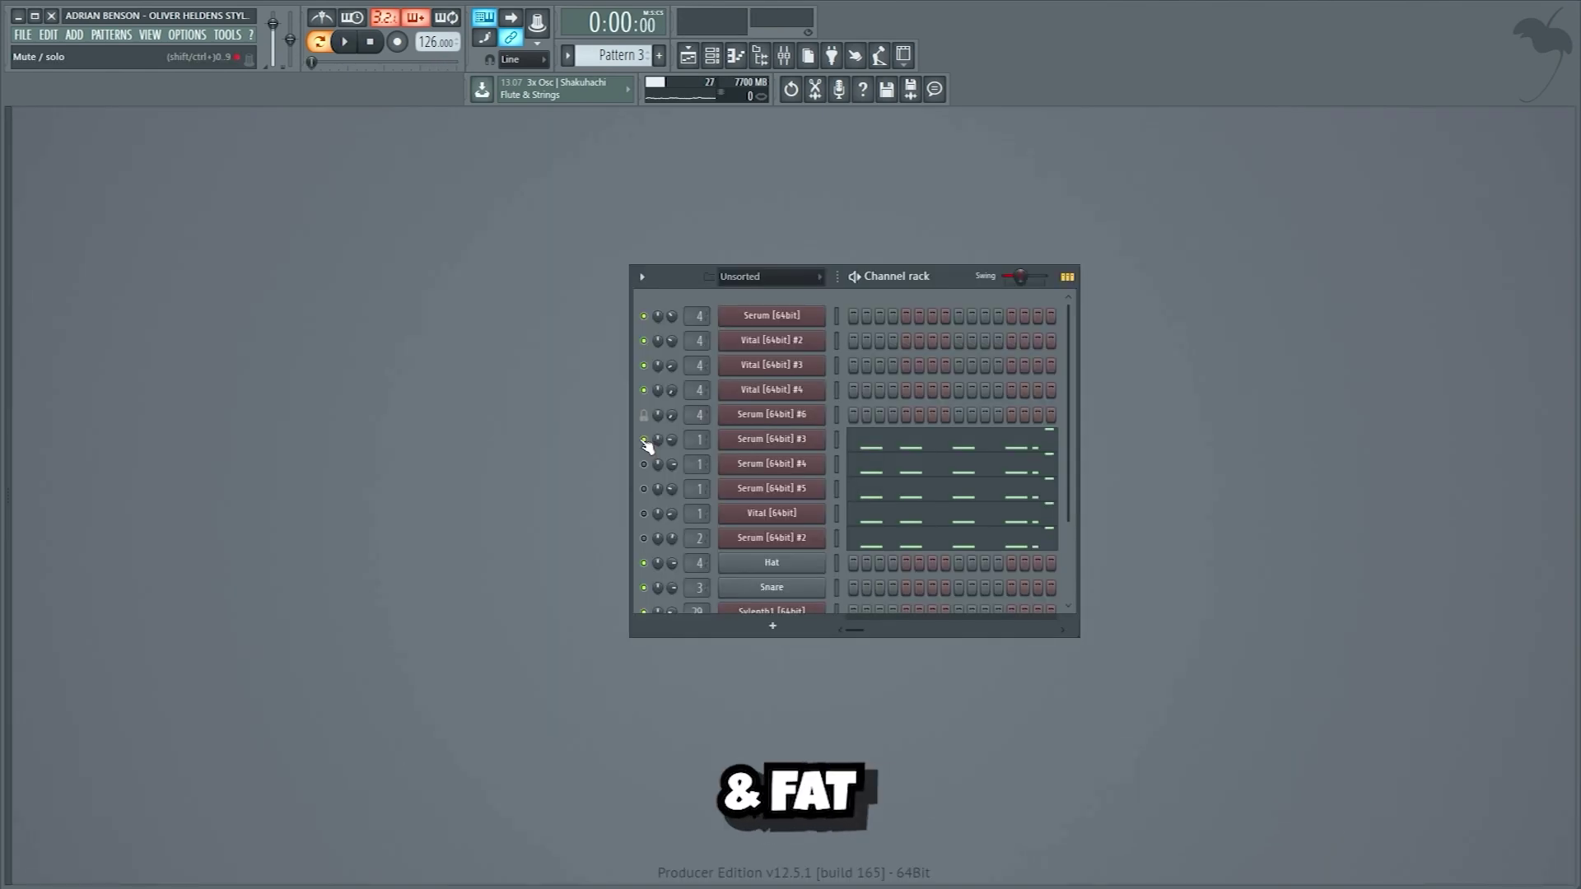
key(space)
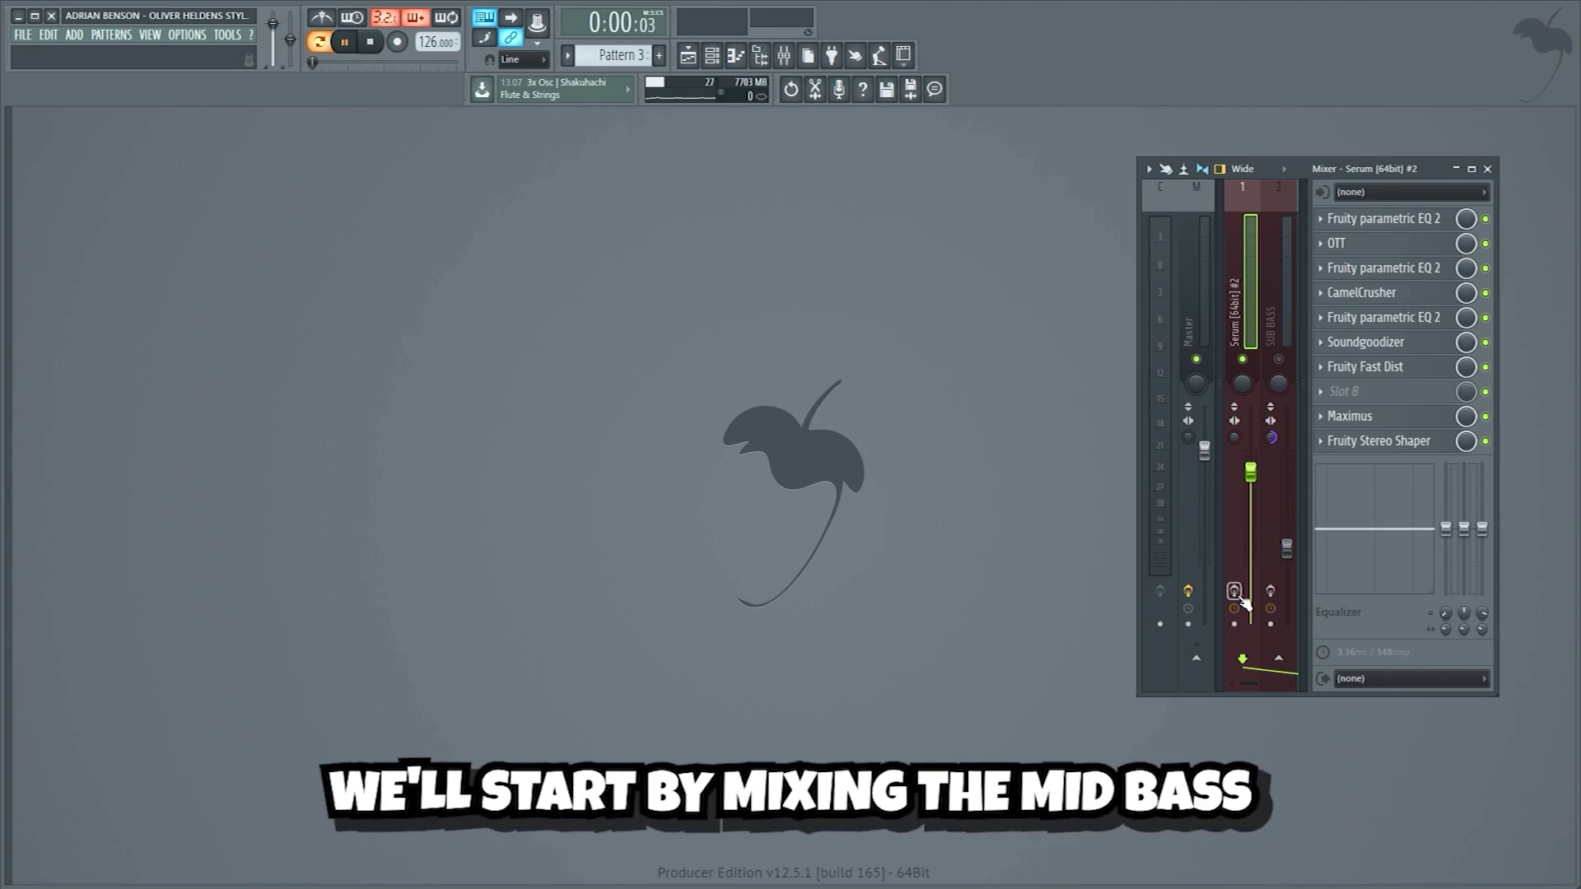
Show the mid bass's Fruity Parametric EQ 2 and play the mid bass, then the sub bass
click(1384, 218)
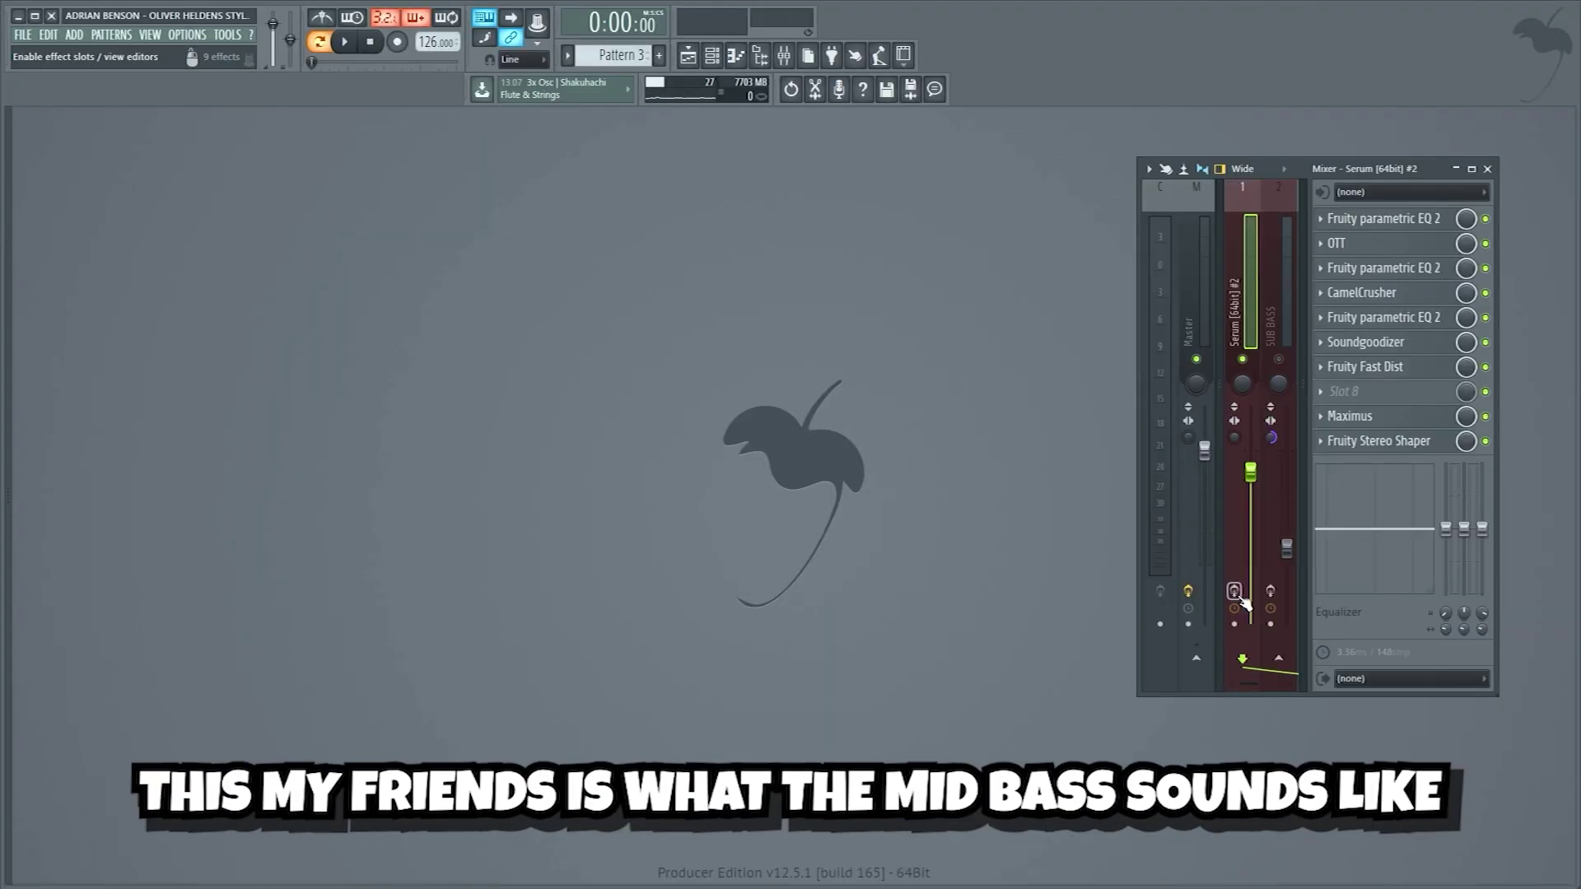
key(space)
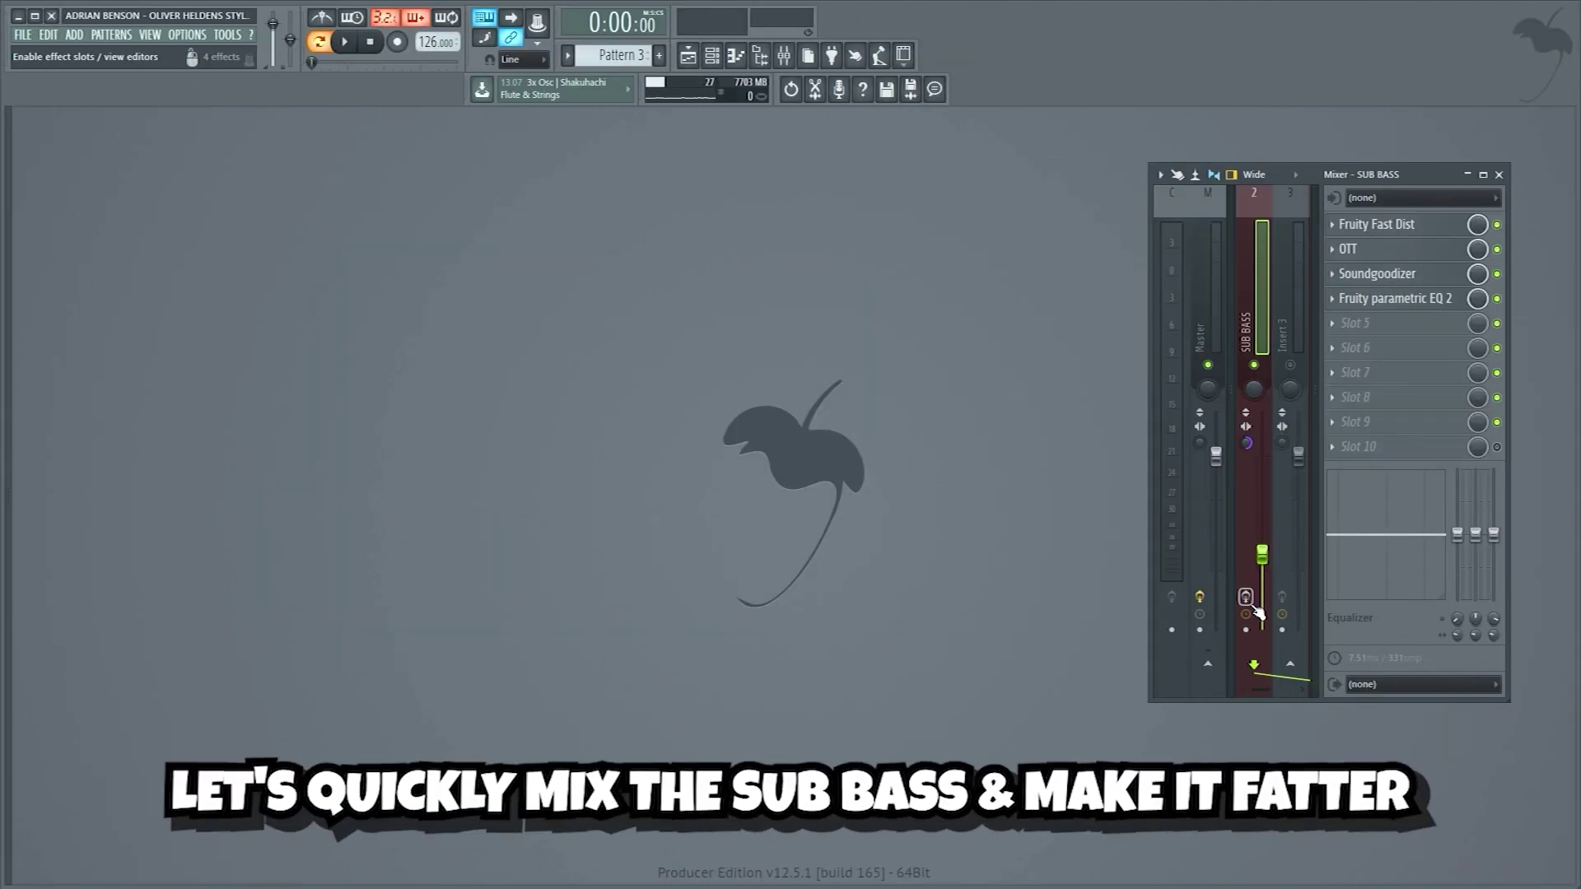
key(space)
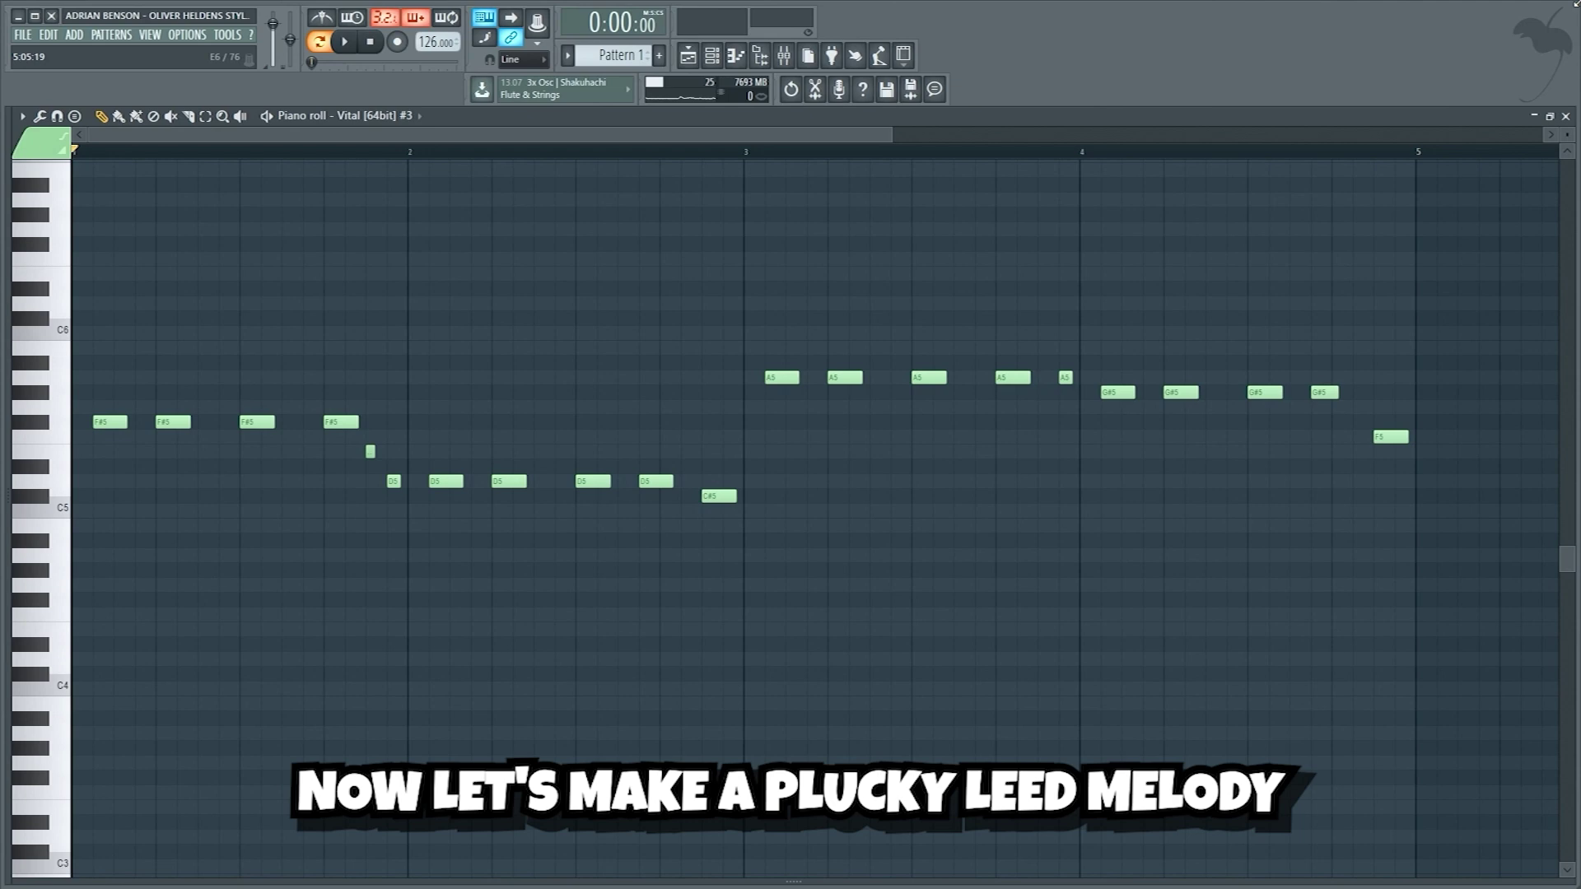
Play the lead melody, then the layered lead channels together
key(space)
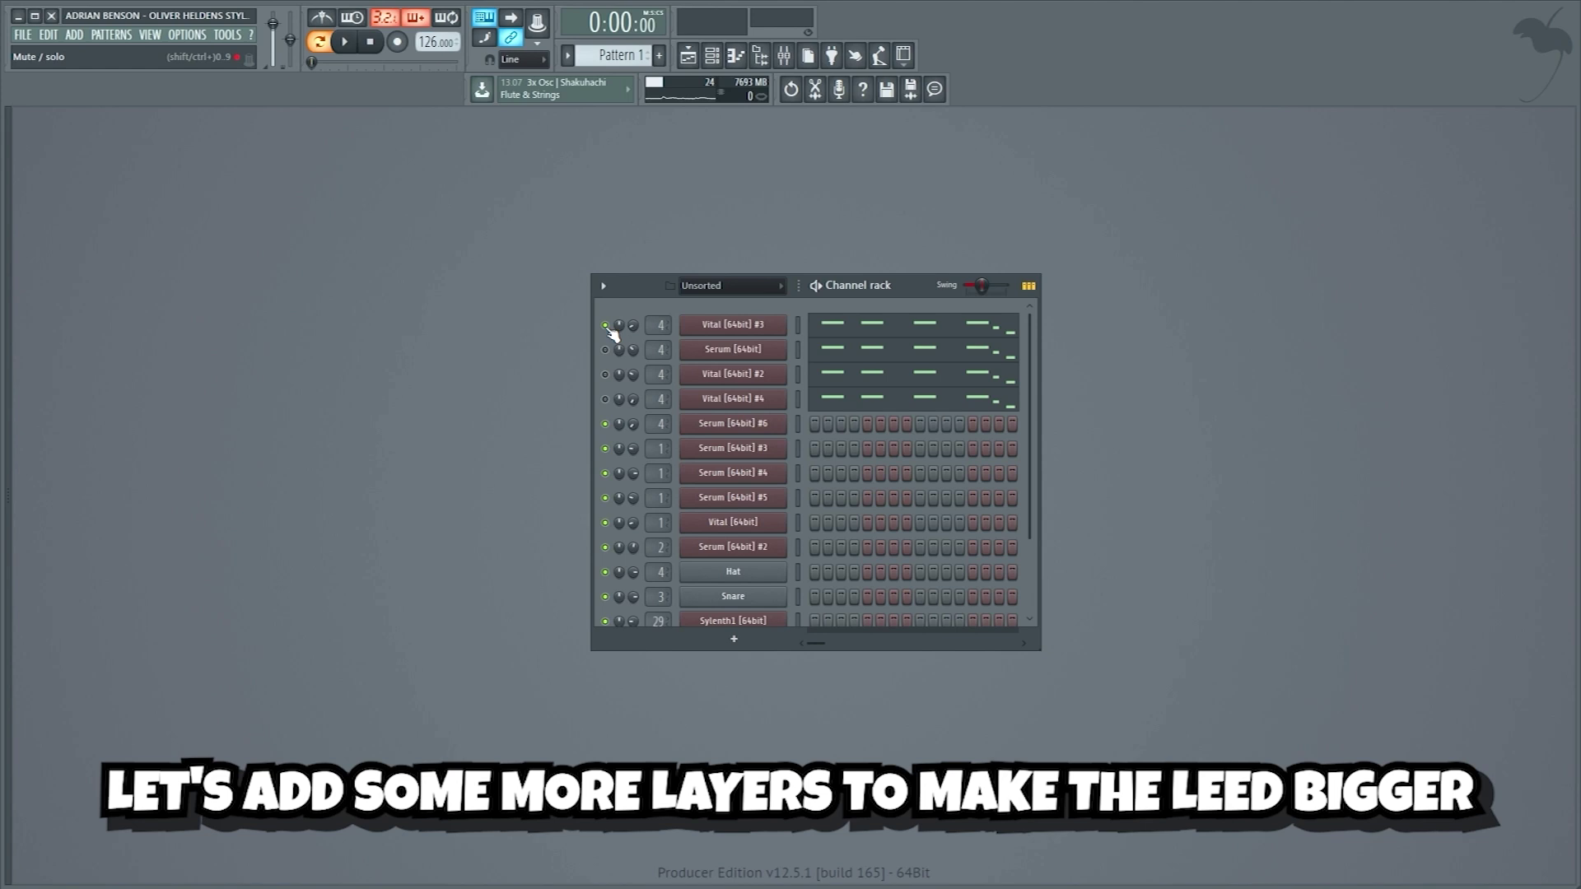
key(space)
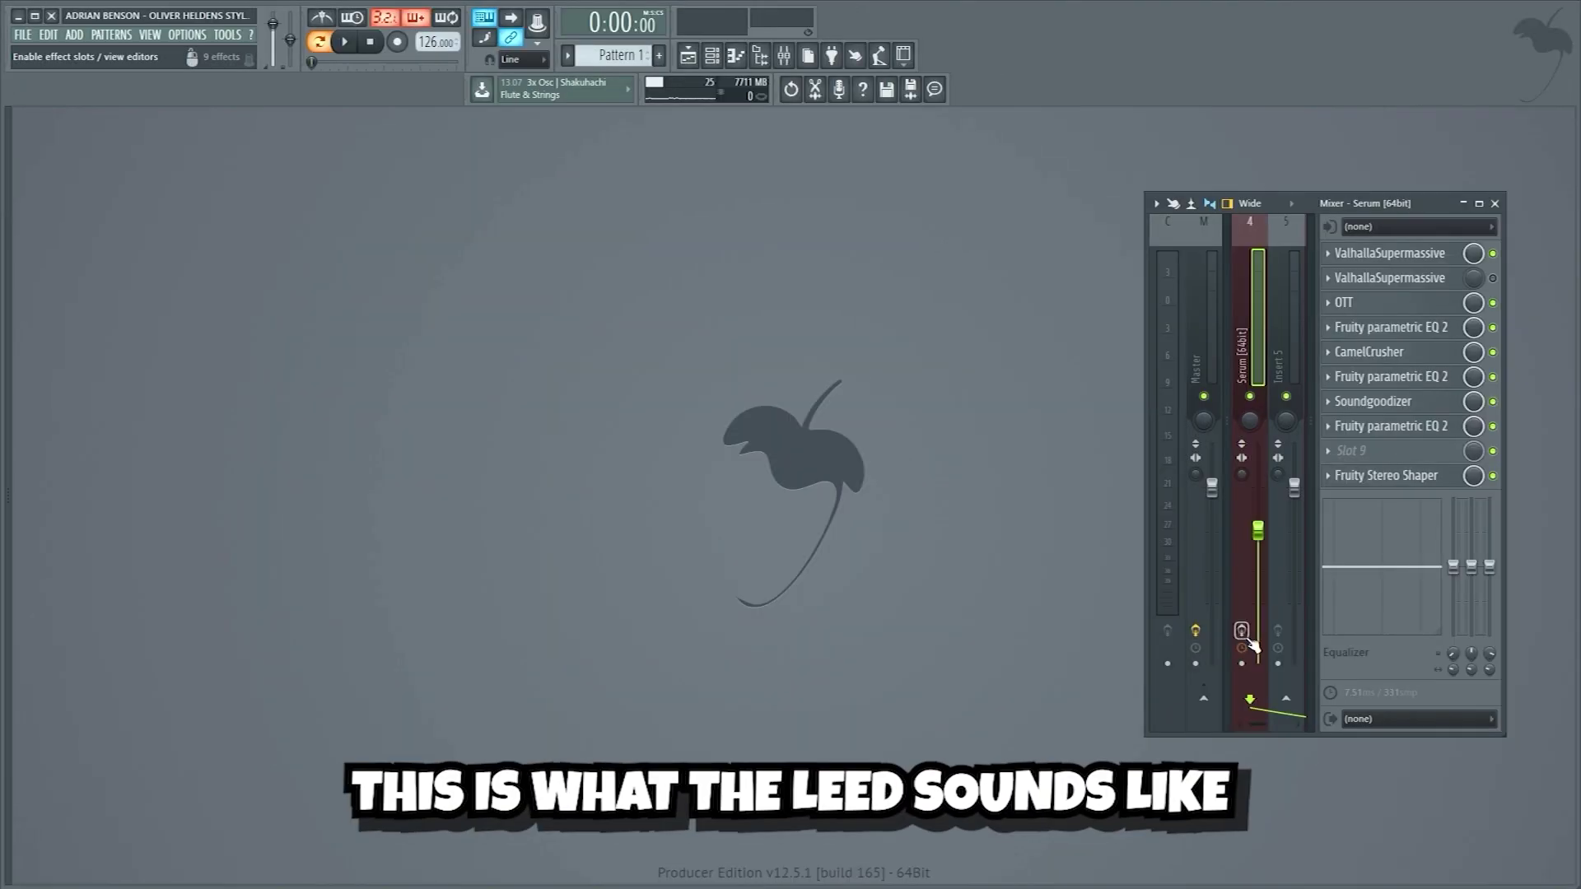
Hear the widened lead, then its ValhallaSupermassive reverb, then the reverb-mix automation in the Playlist
key(space)
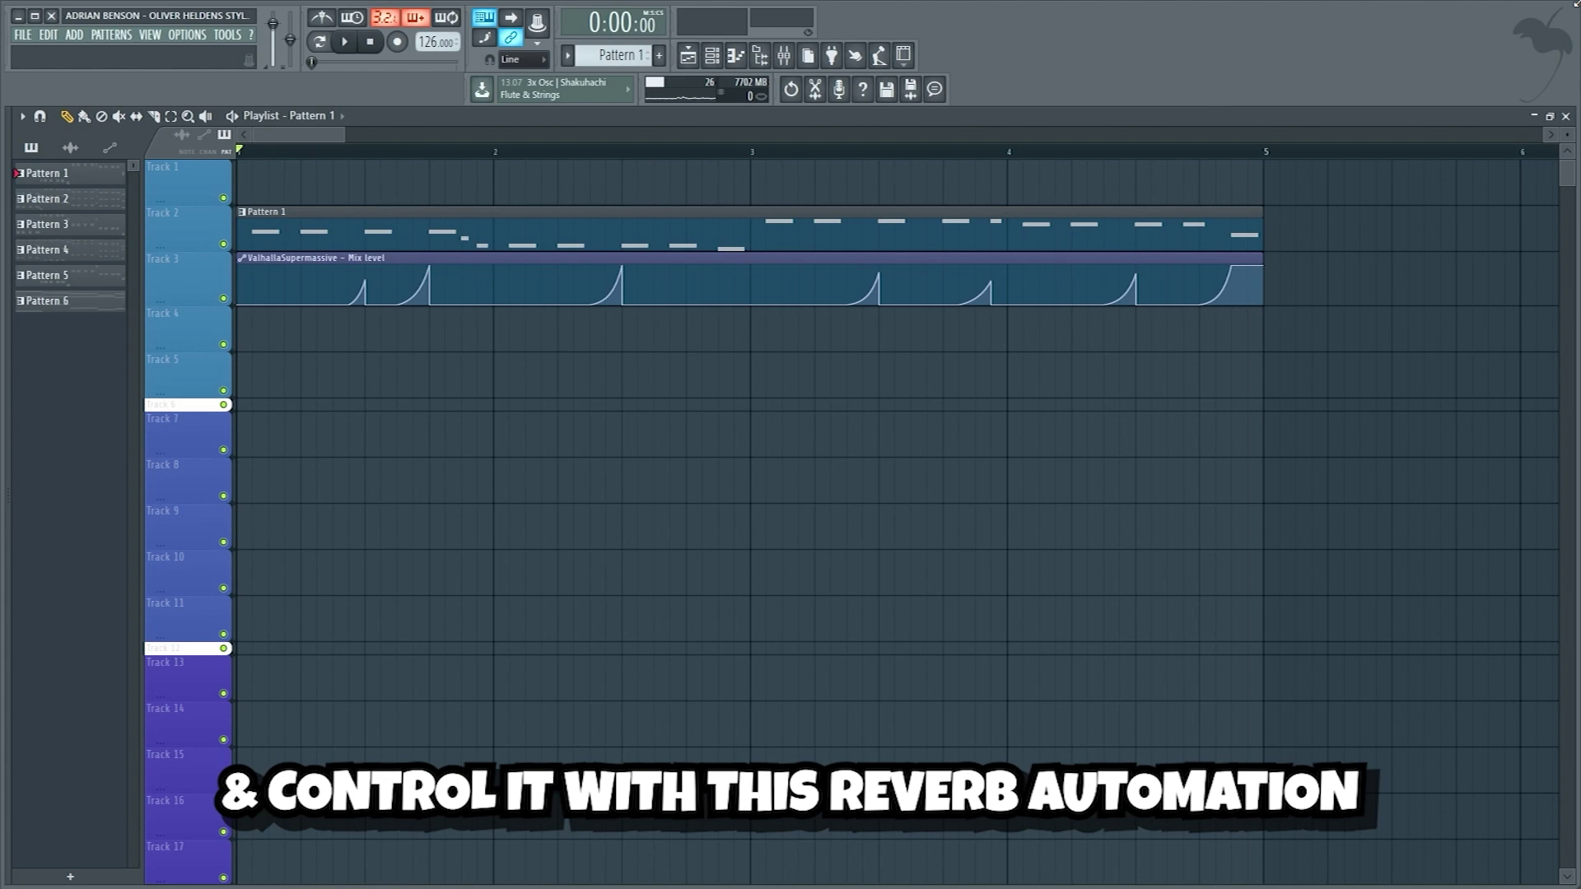
key(space)
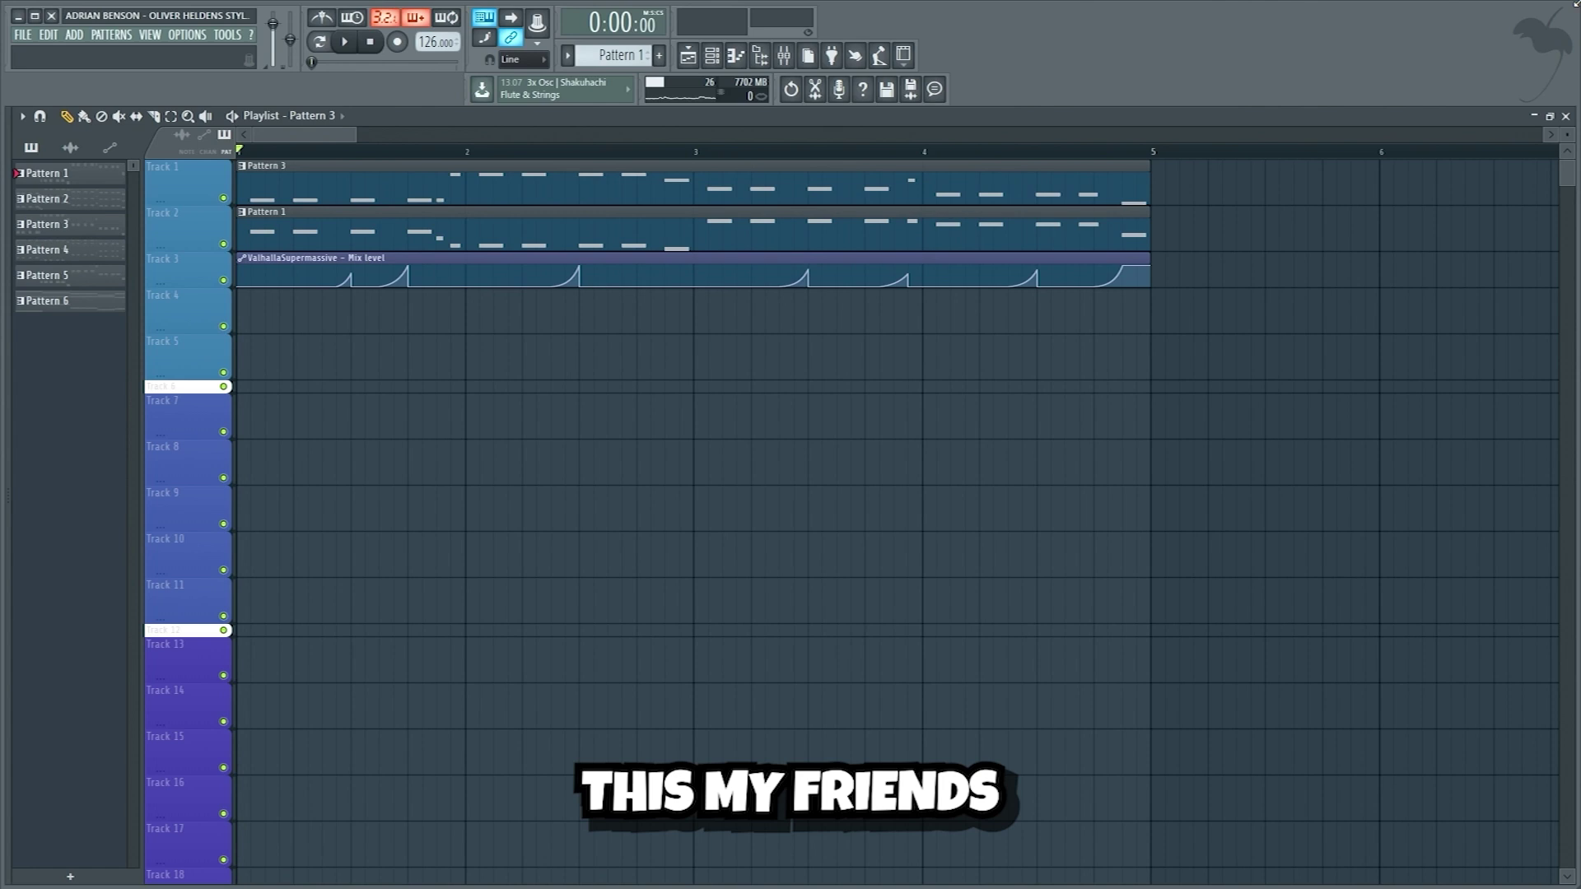
key(space)
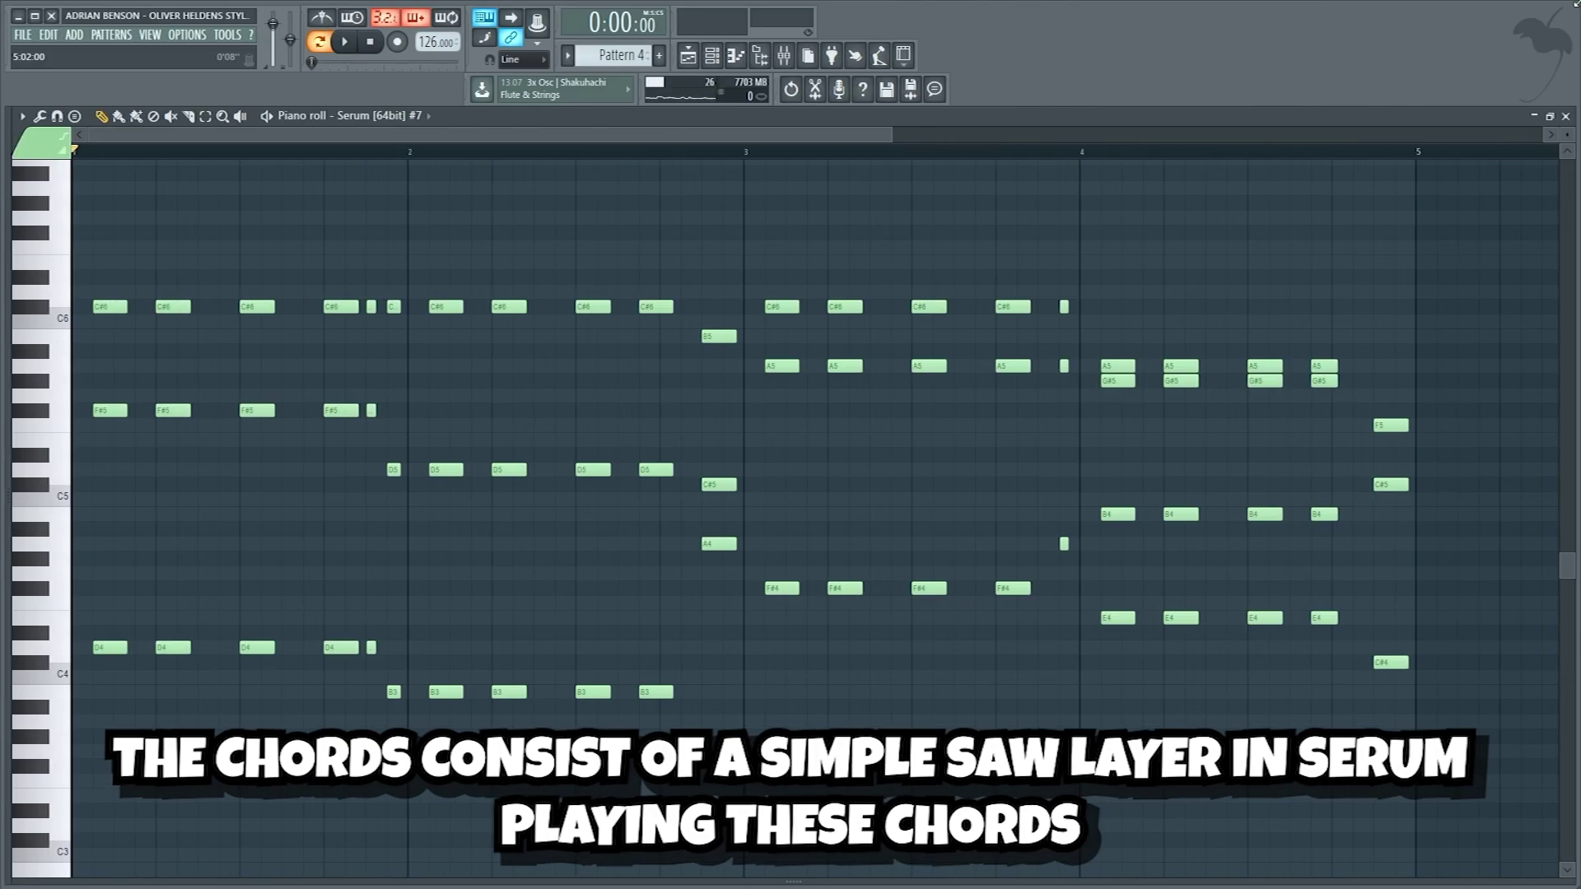
Play the chord progression, then the chords through their Serum #7 mixer effects
key(space)
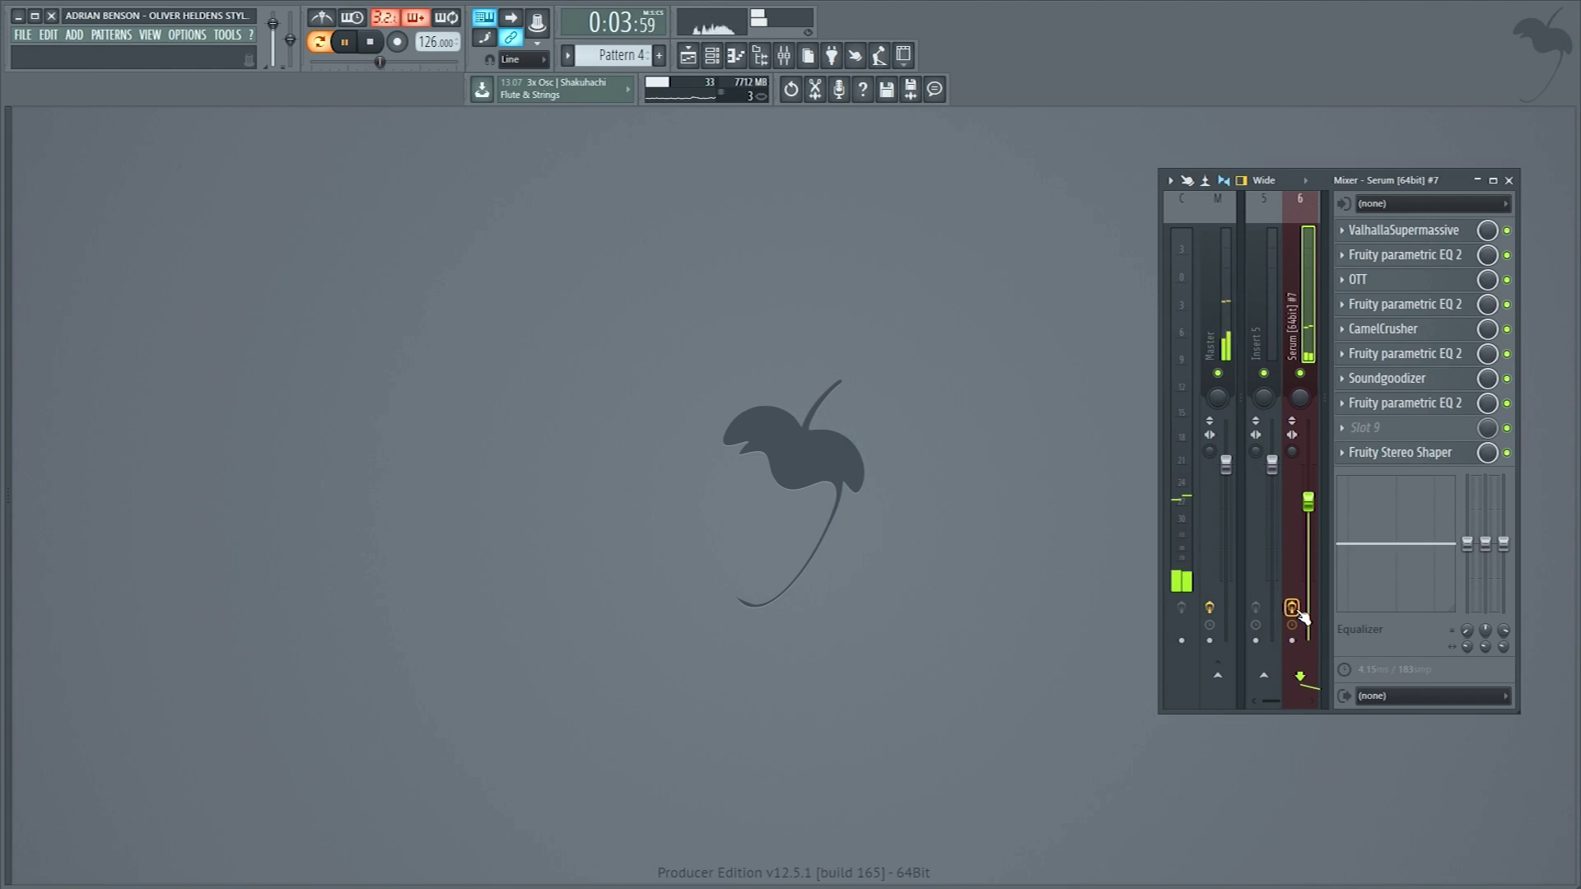
key(space)
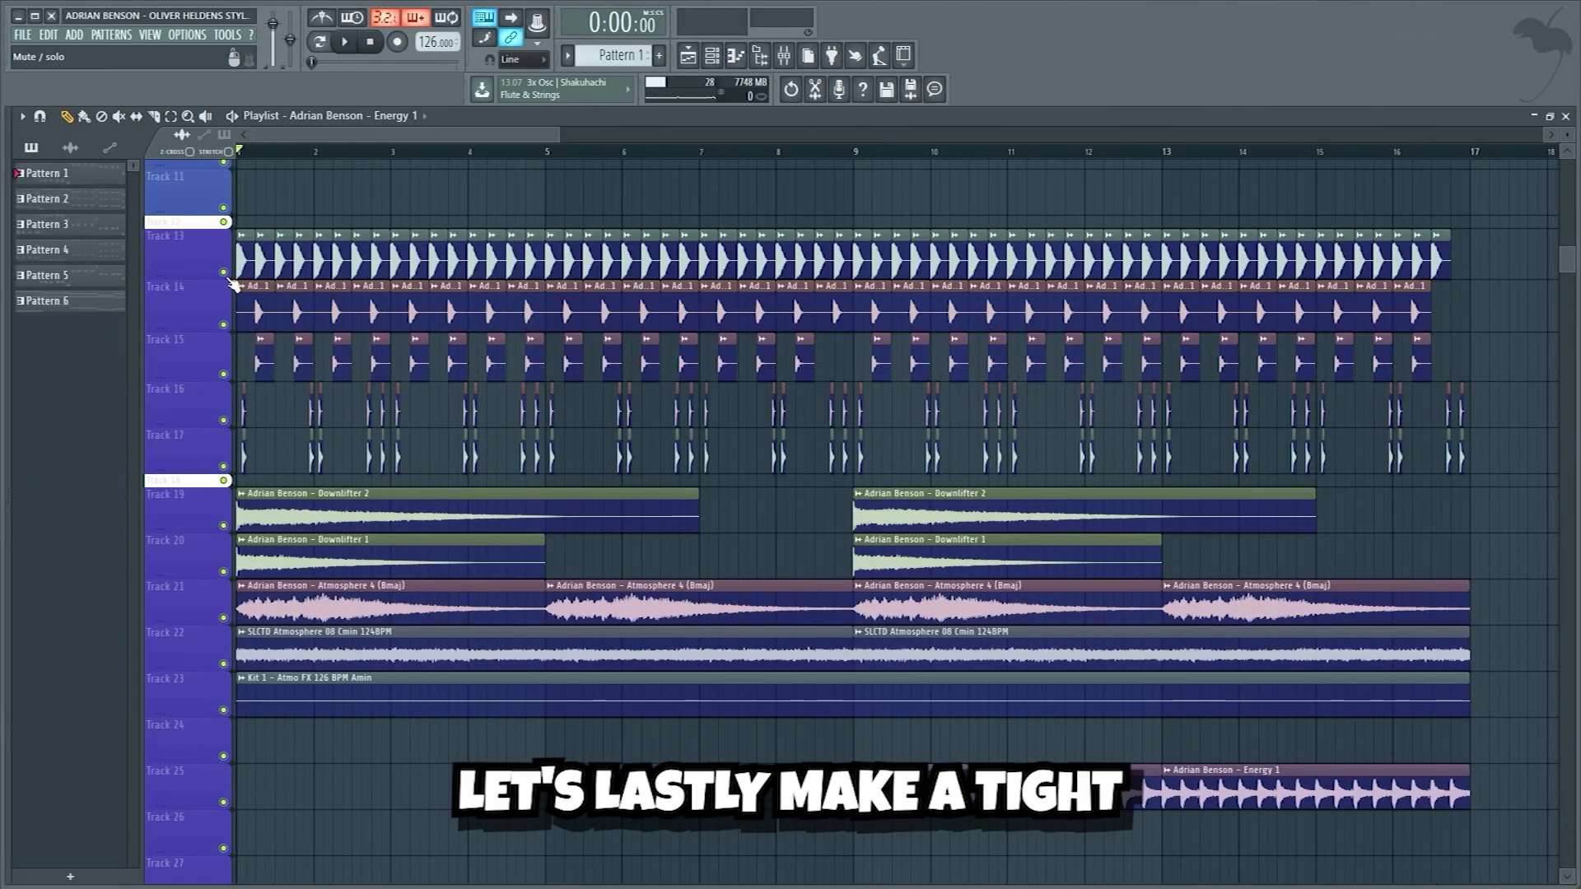
Solo drum Tracks 13, 14 and 15 one at a time, then 13–15 together, during playback
ctrl+click(223, 271)
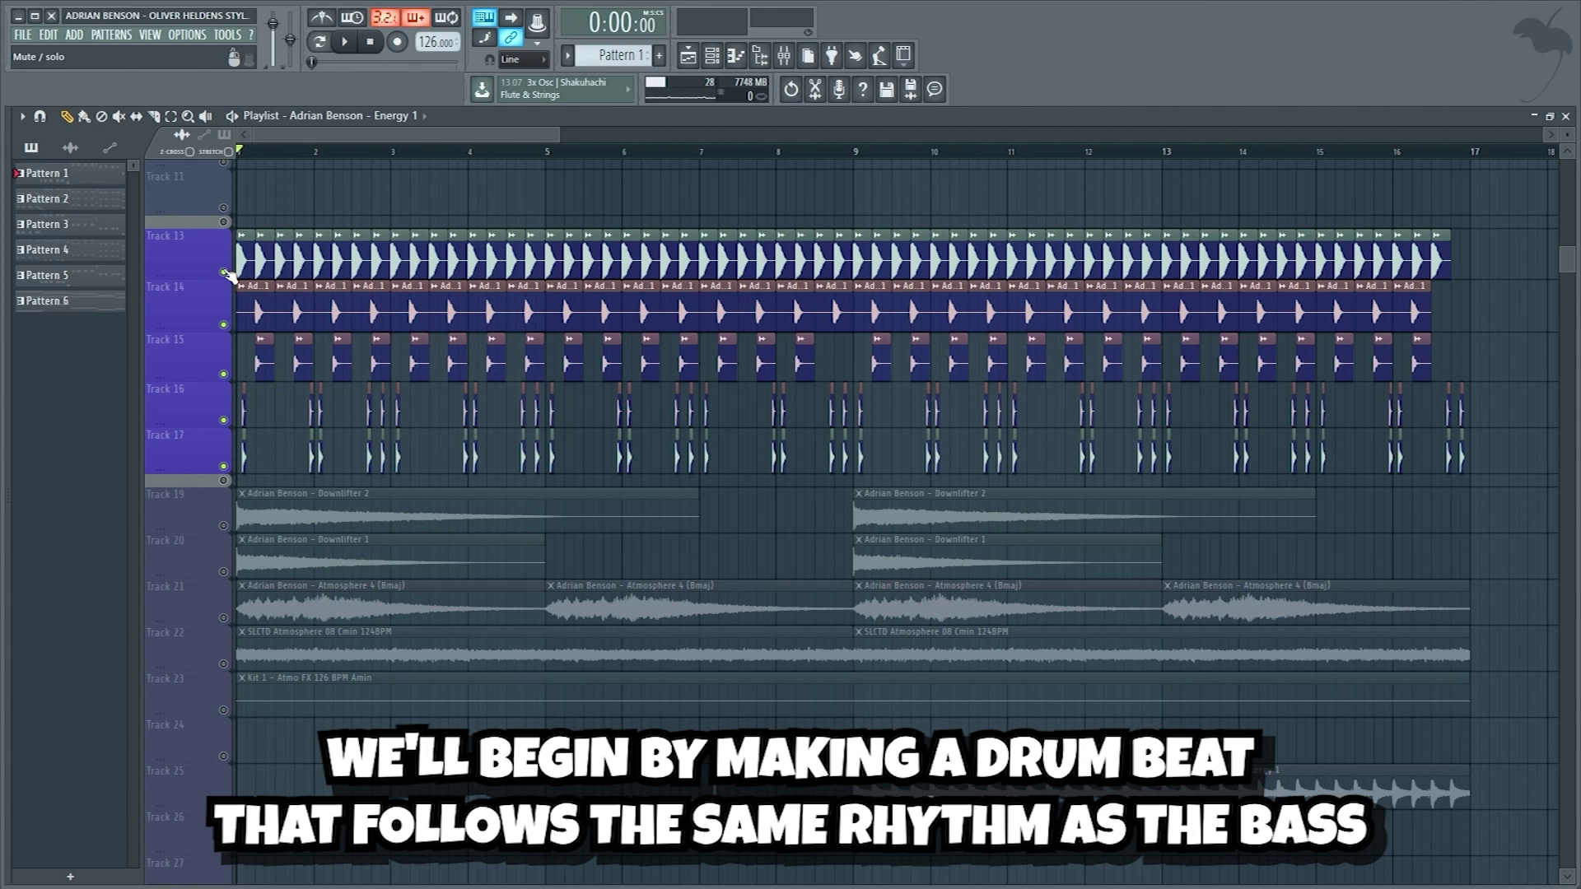
ctrl+click(223, 272)
key(space)
ctrl+click(224, 325)
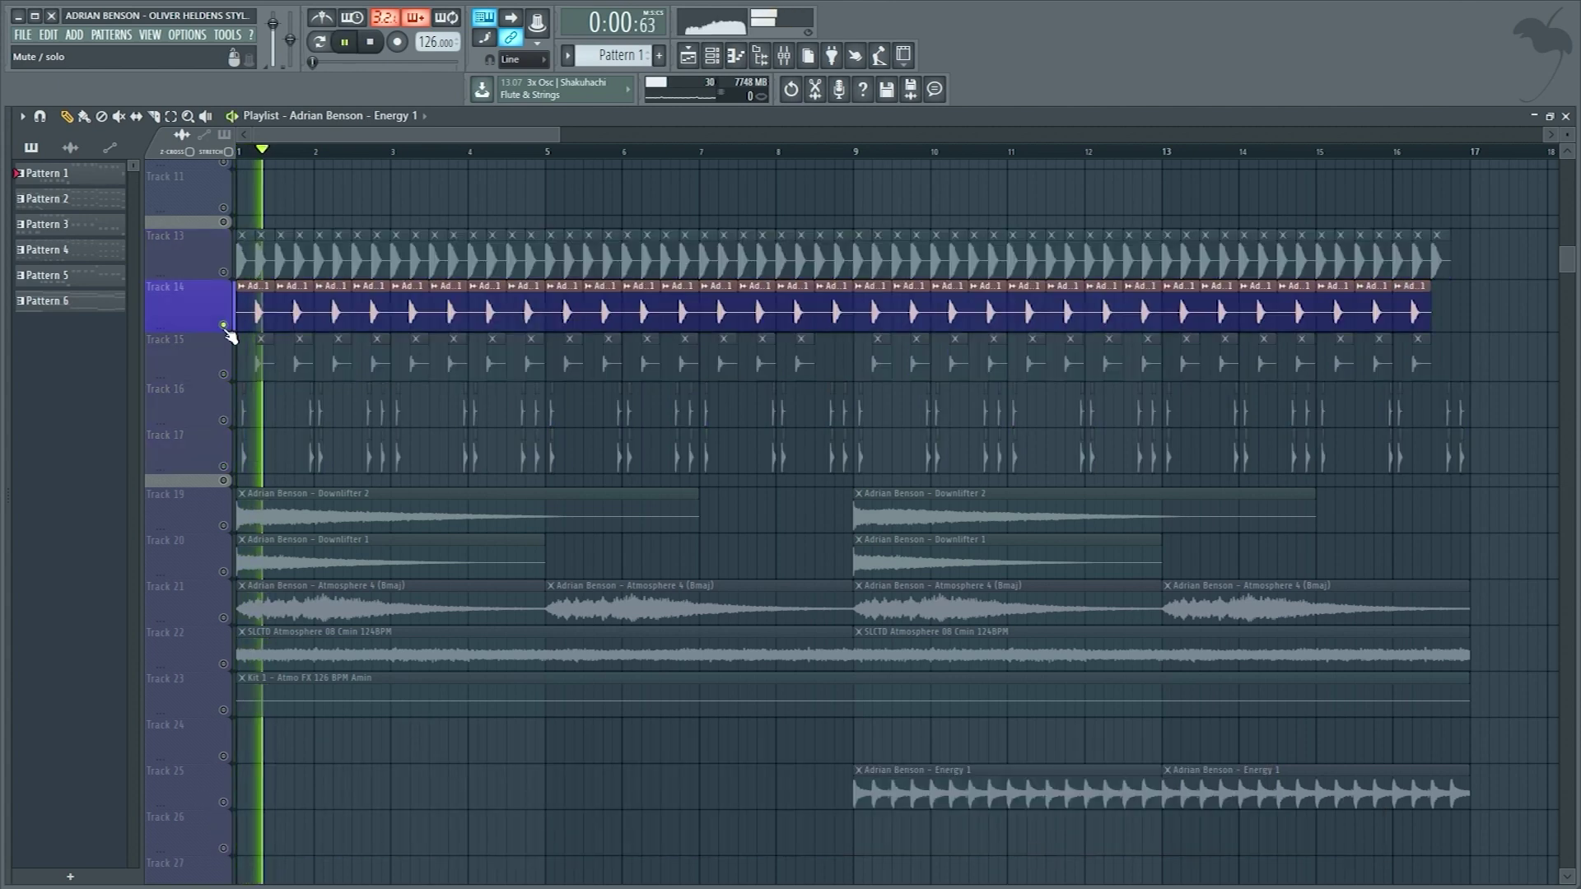
ctrl+click(223, 374)
drag(223, 376, 223, 272)
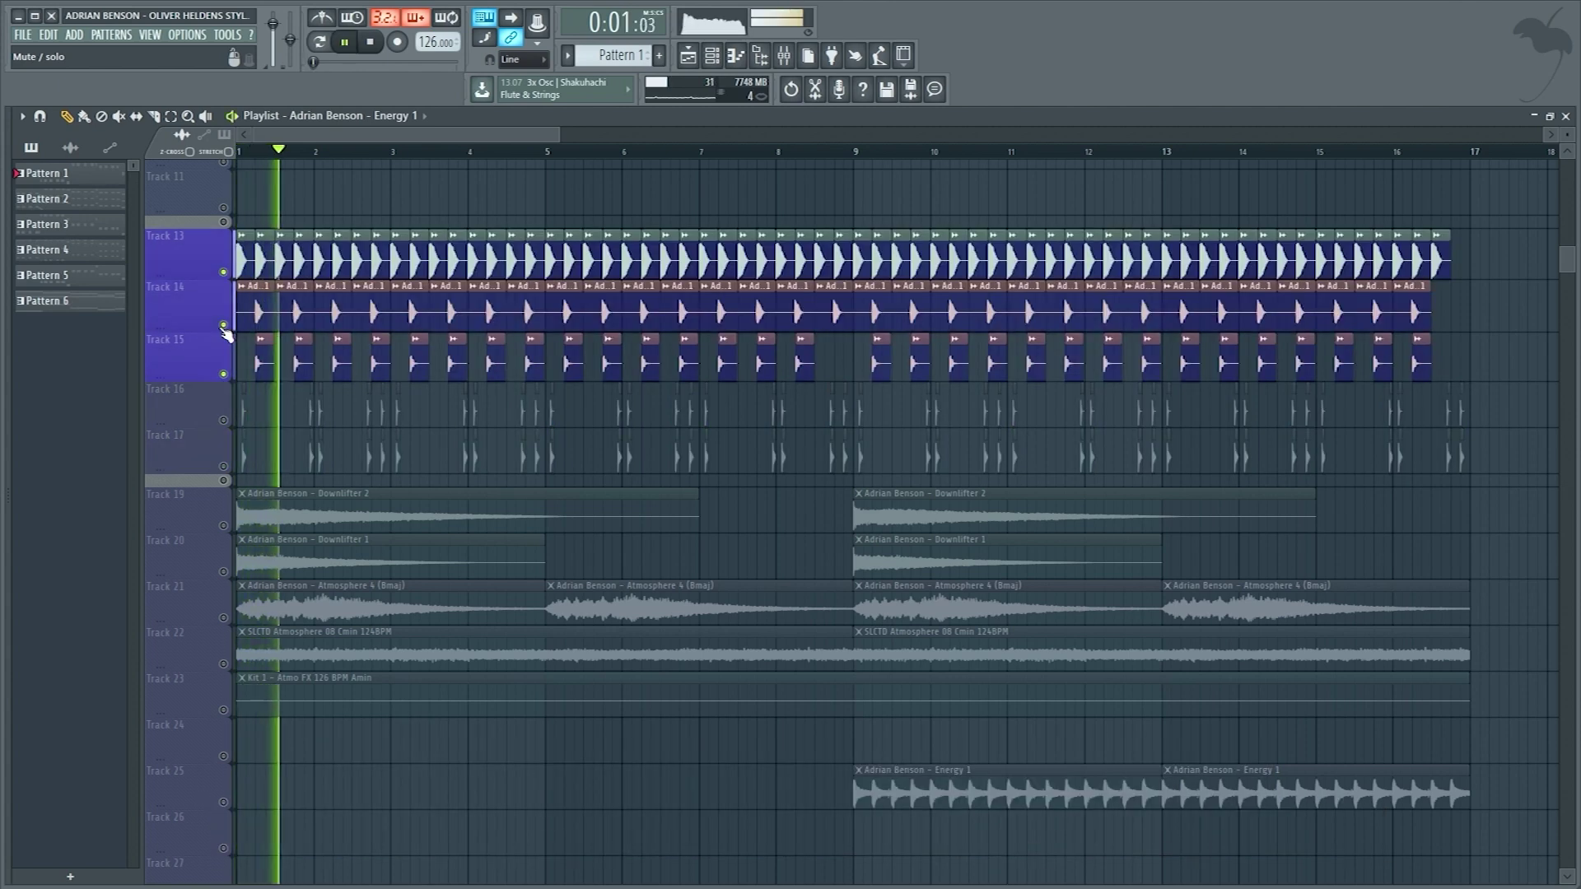
Solo Track 16, then Track 17, then all drum Tracks 13–17 together
ctrl+click(223, 420)
key(space)
ctrl+click(223, 466)
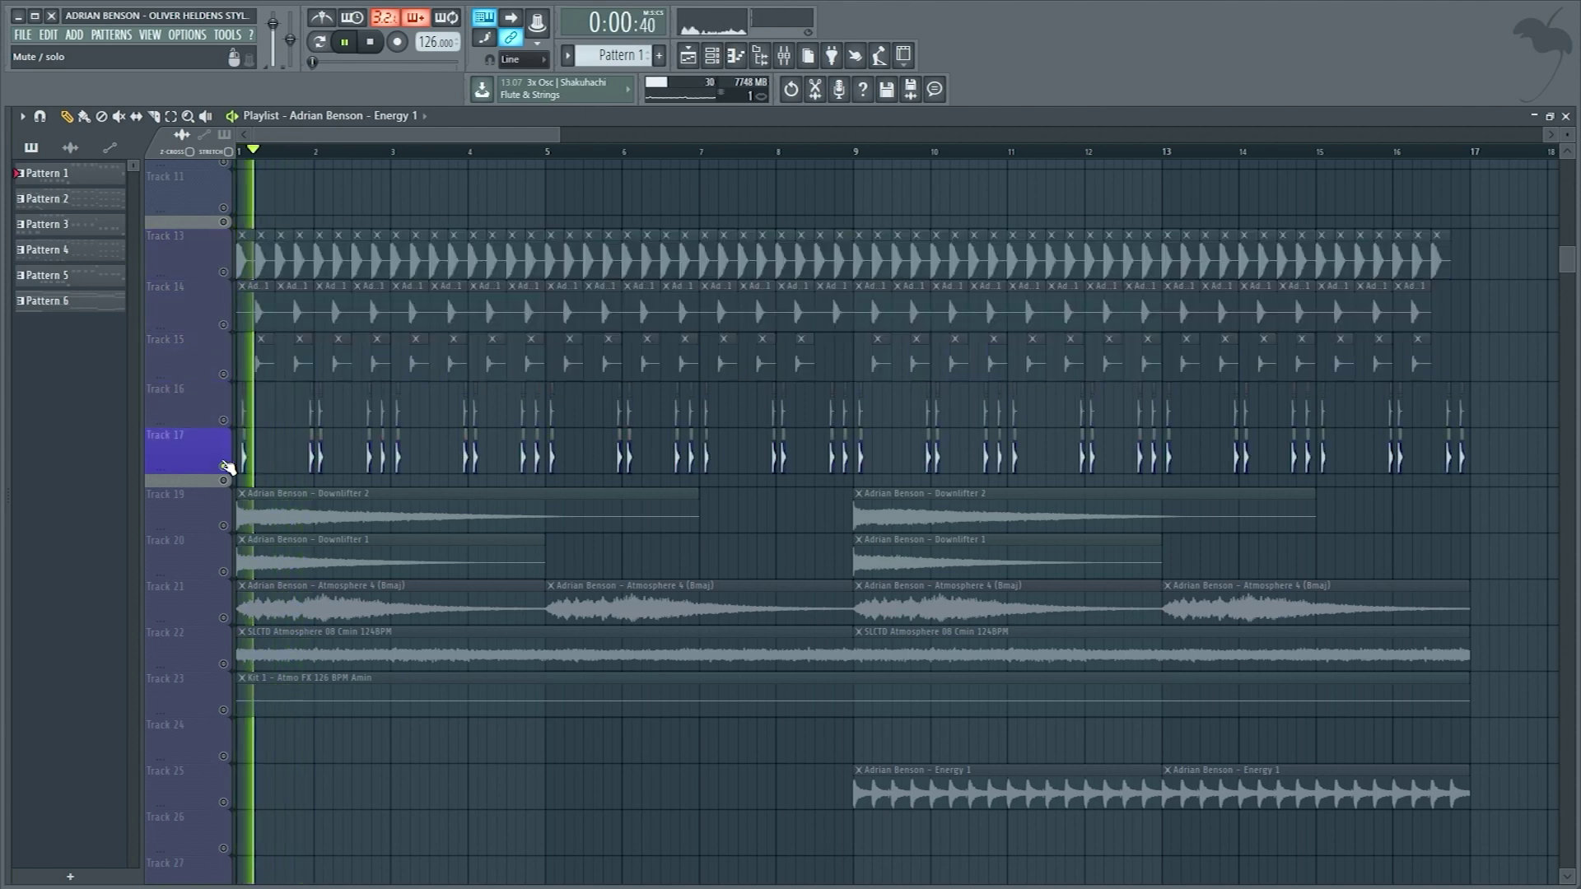
drag(223, 466, 223, 274)
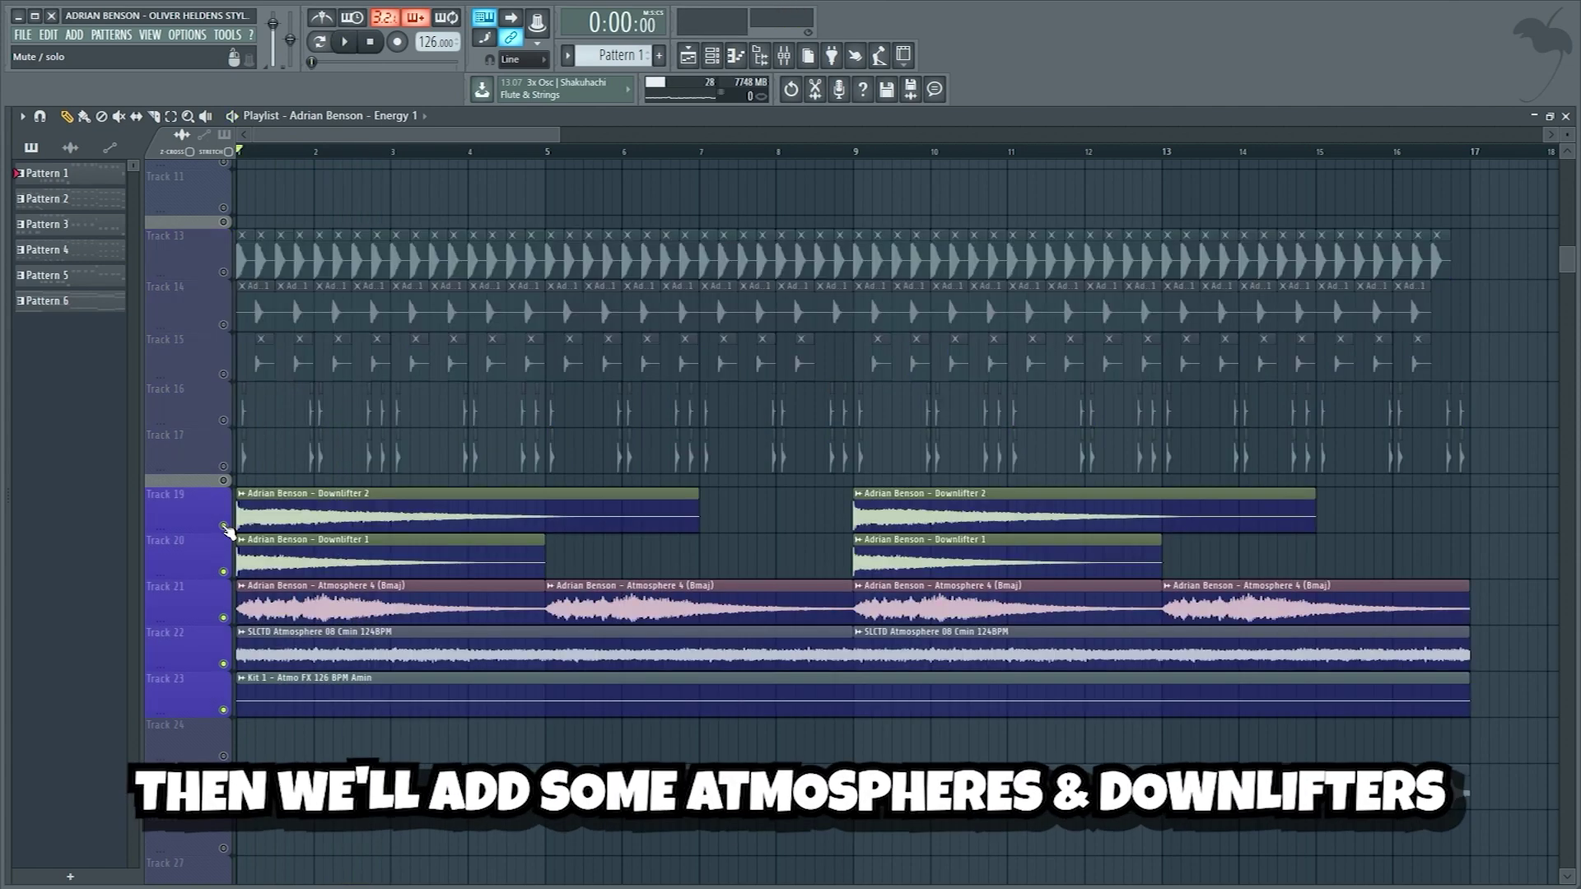
Solo the Downlifter 2, Downlifter 1 and Atmosphere 4 tracks in turn during playback
ctrl+click(223, 526)
key(space)
ctrl+click(223, 572)
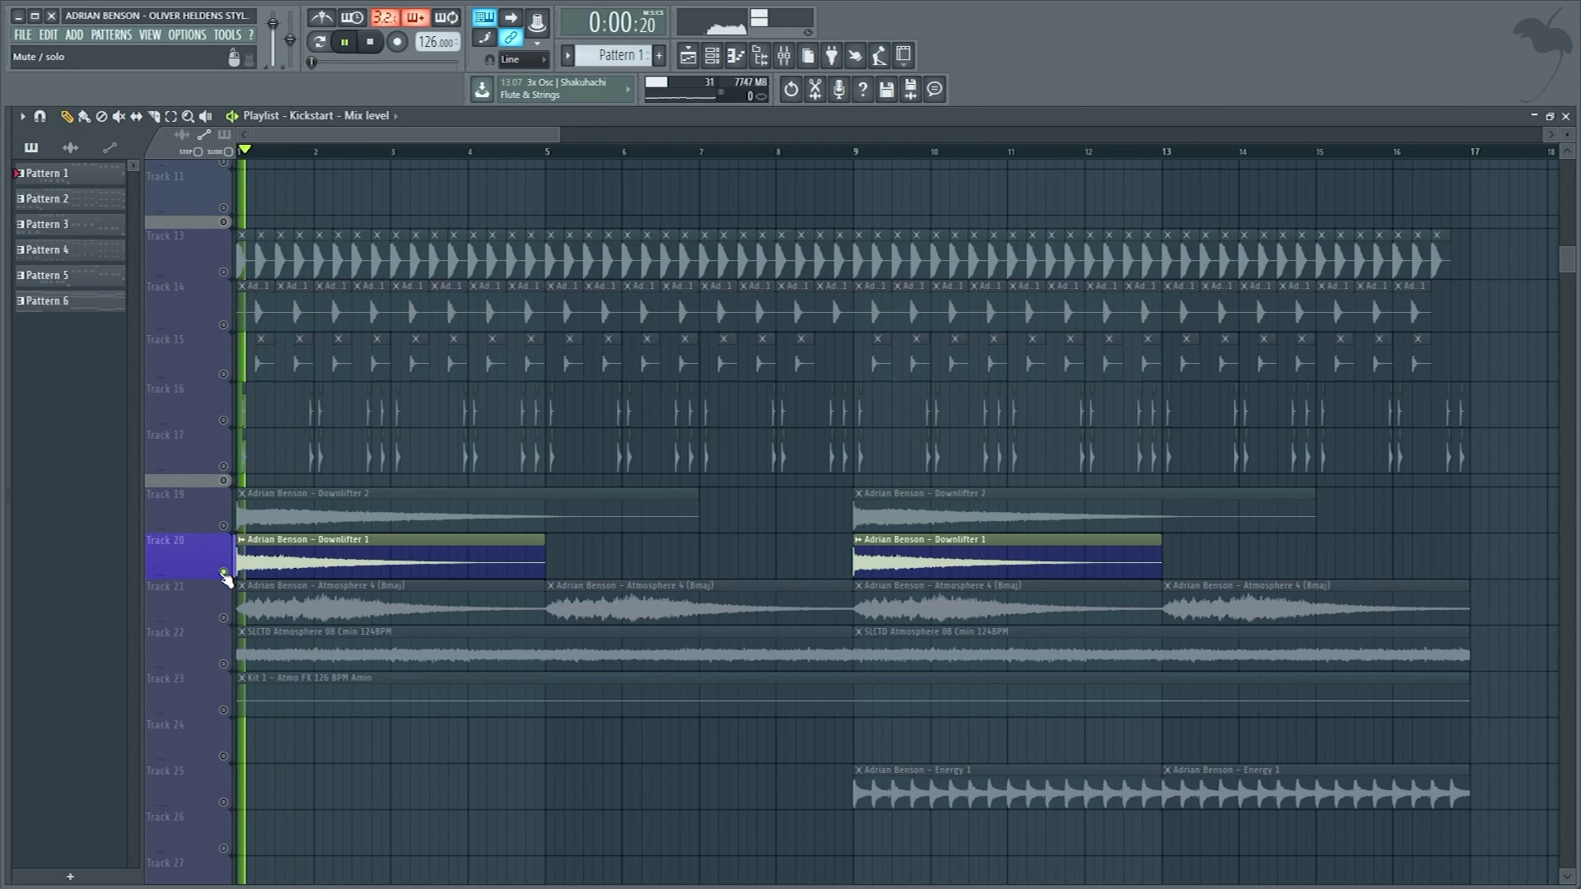
ctrl+click(223, 617)
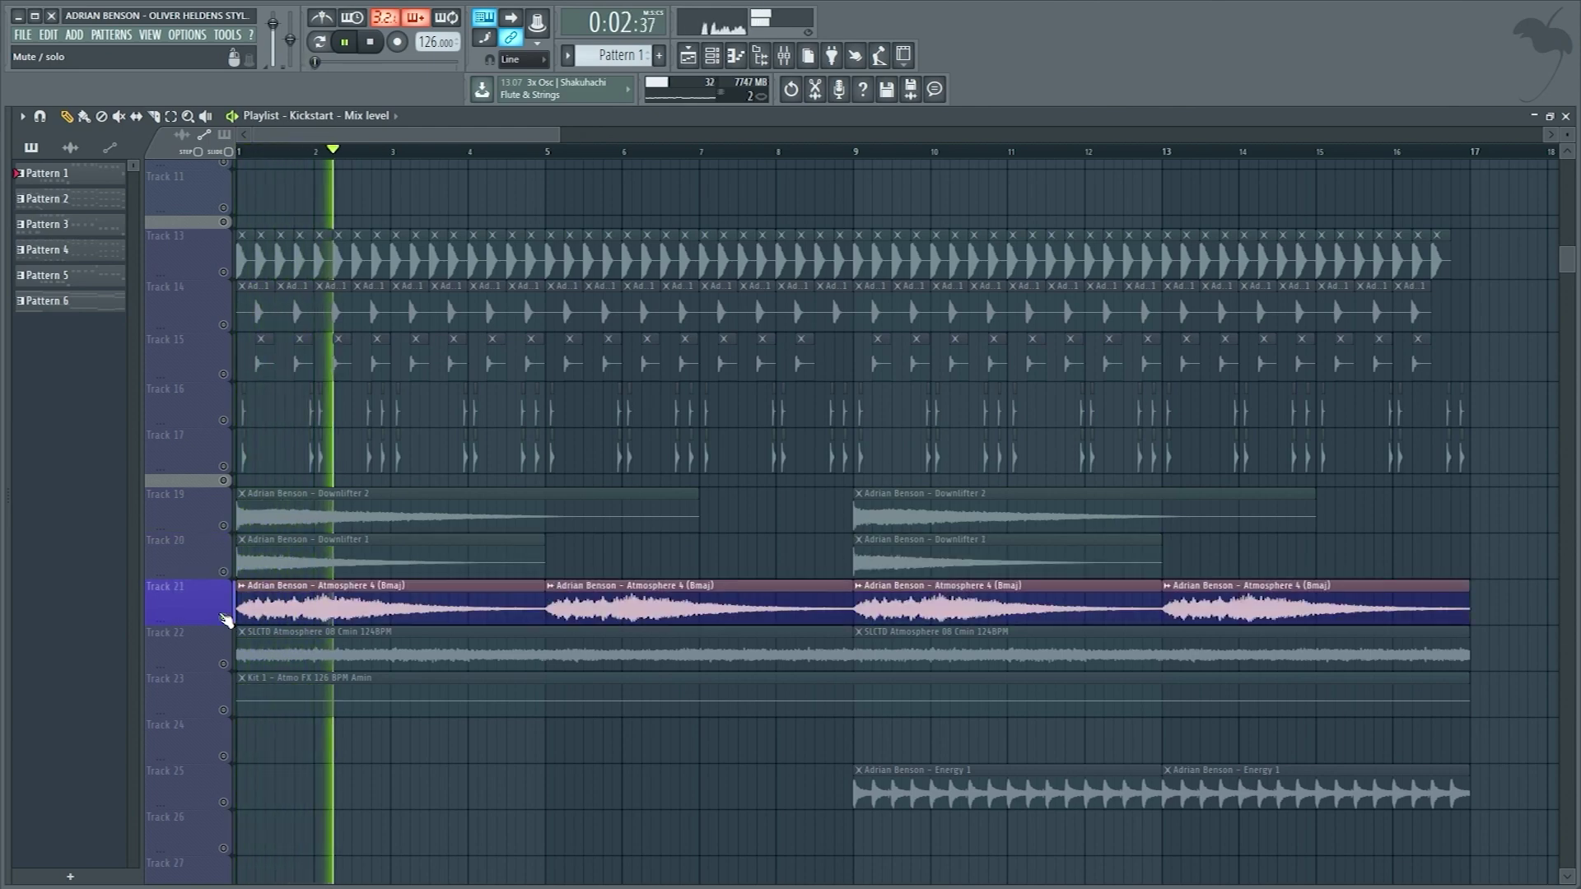
Solo SLCTD Atmosphere 08, then Atmo FX, then Track 25's Energy 1, playing from bar 9
ctrl+click(223, 664)
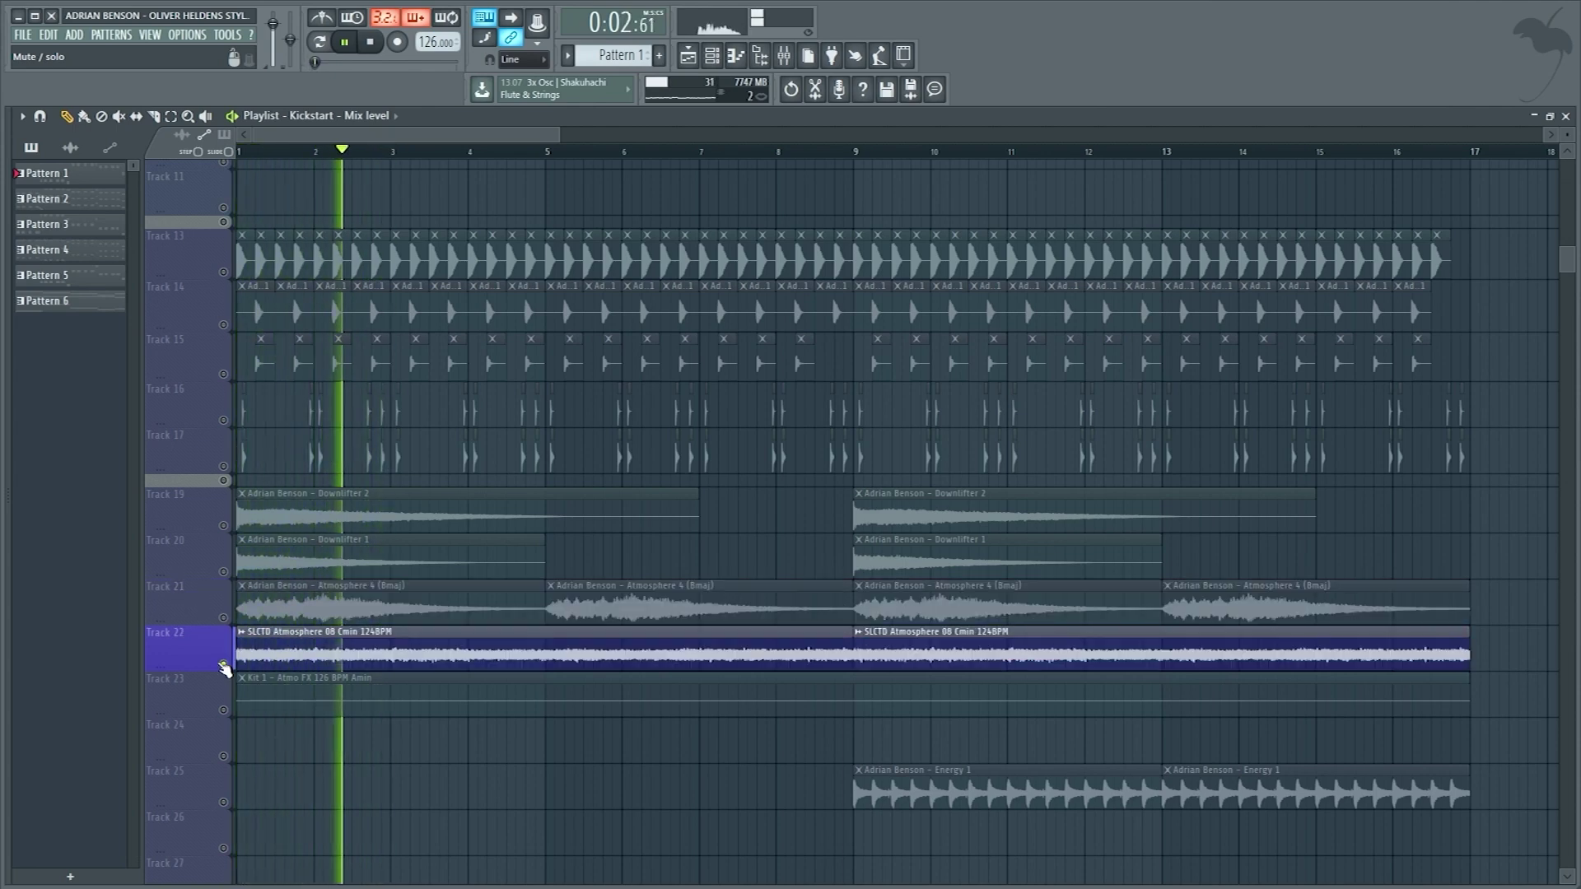
ctrl+click(224, 710)
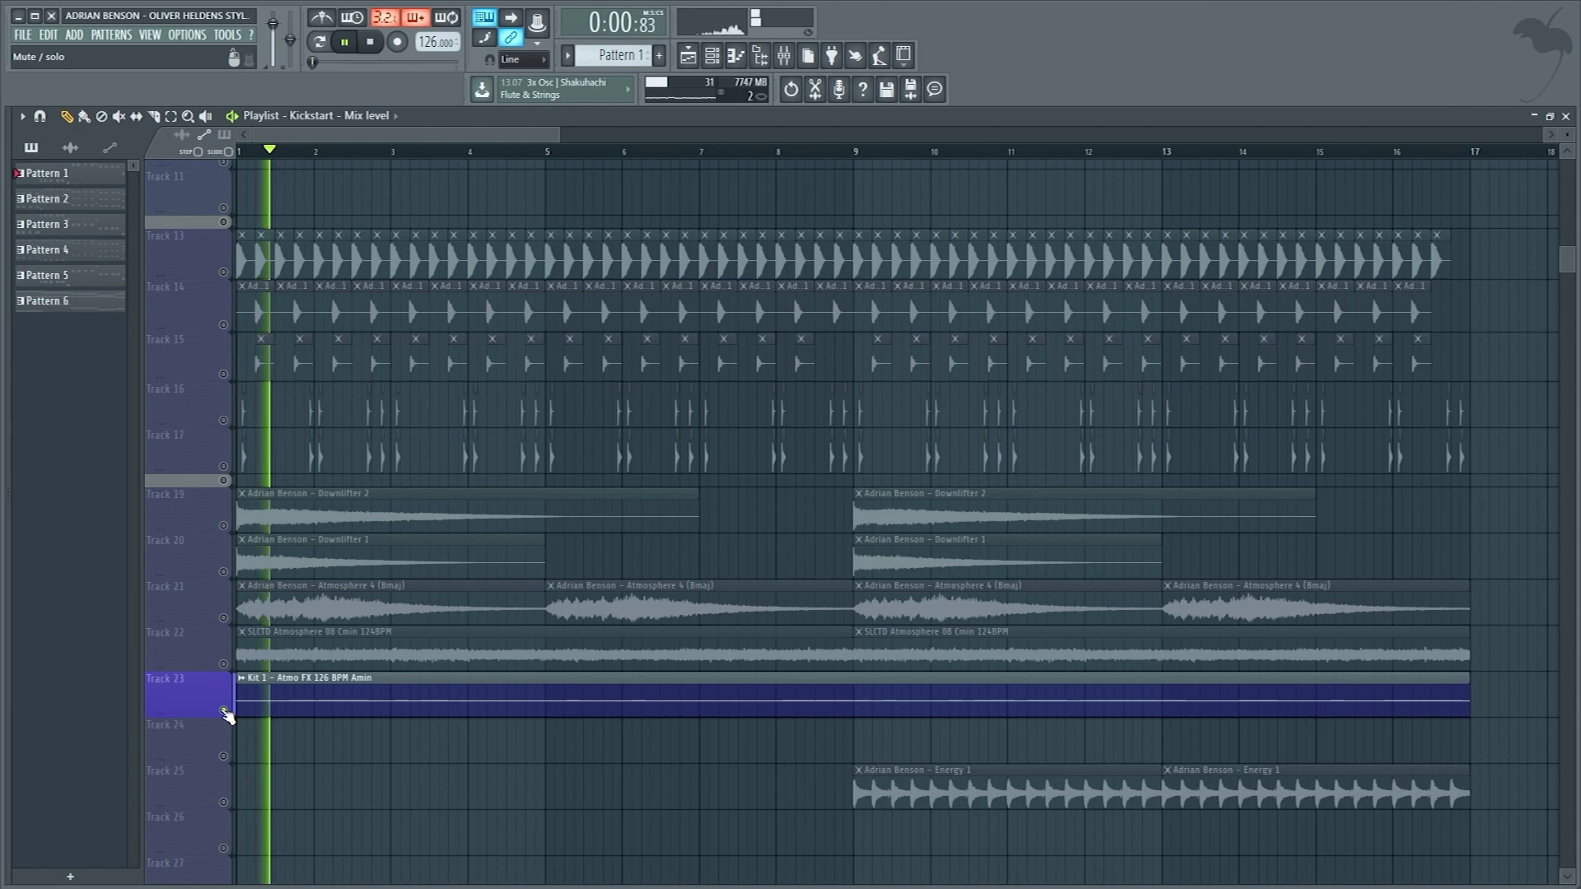
ctrl+click(223, 802)
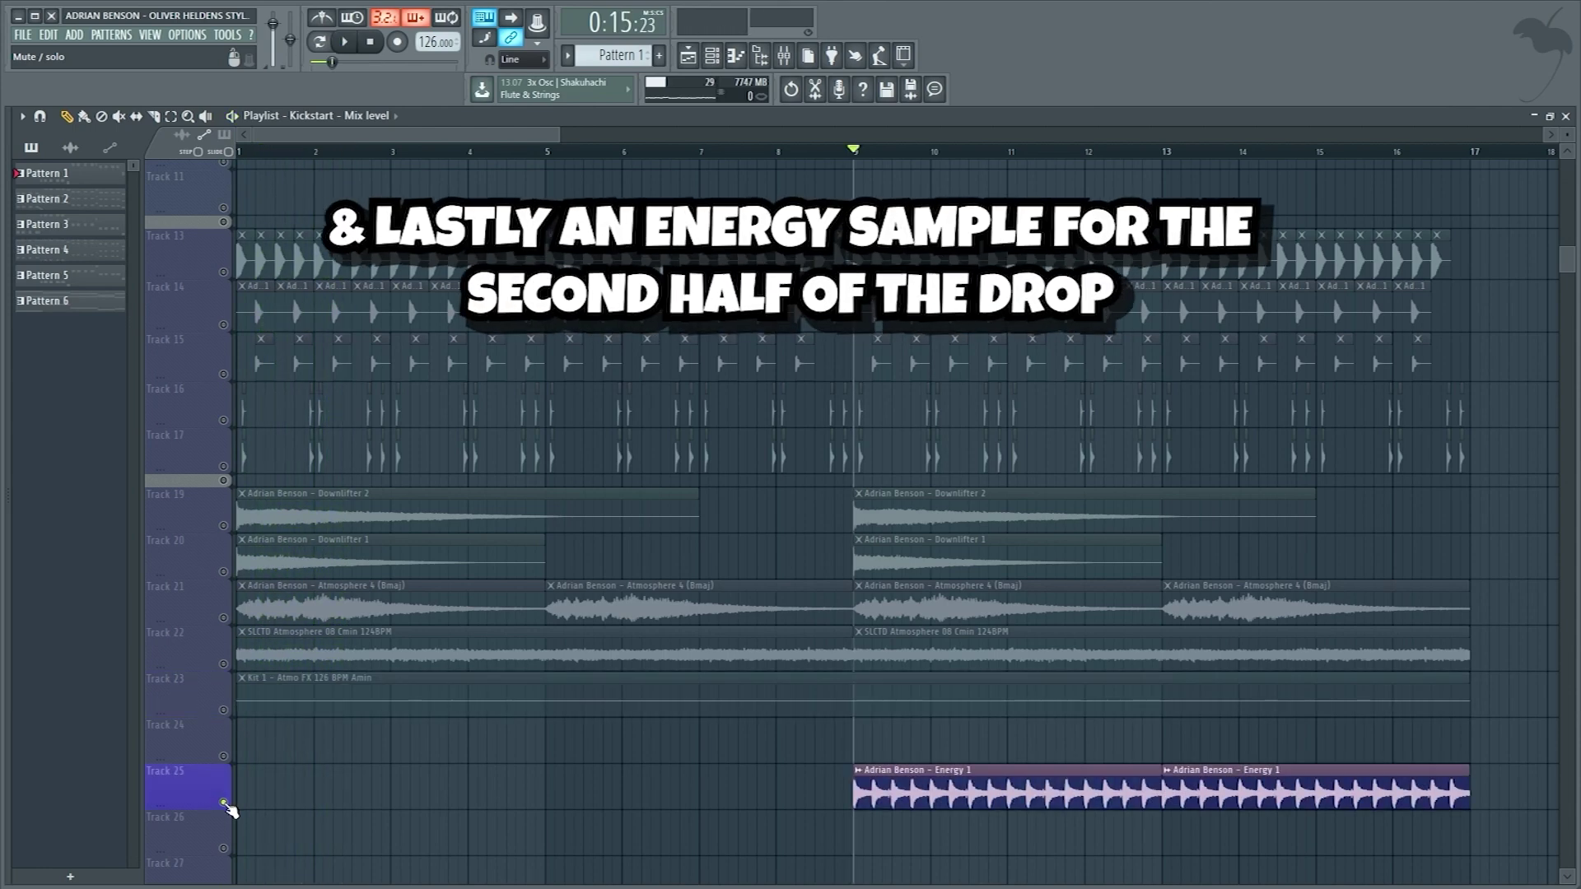
key(space)
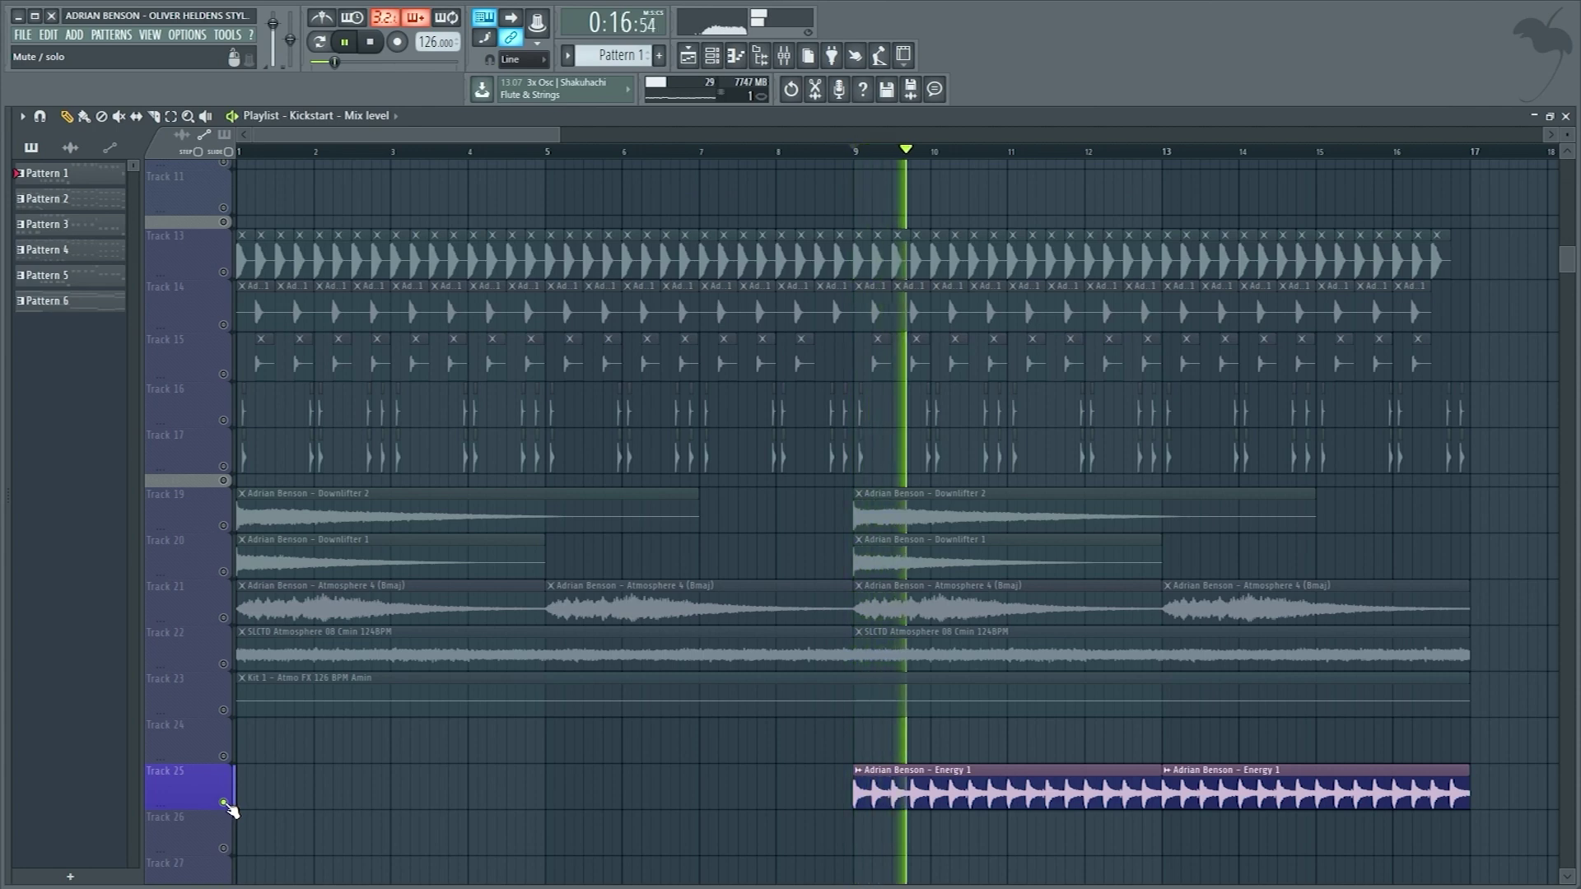